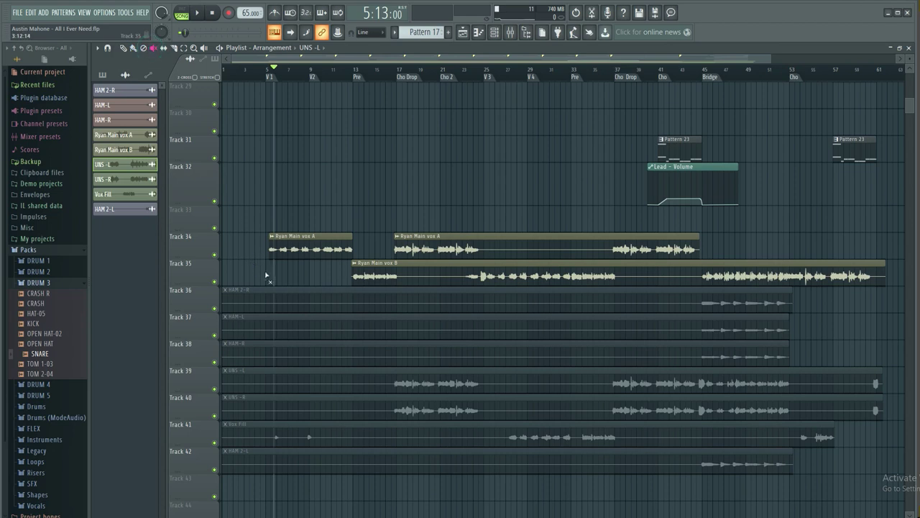
Step: Move the UNS -L clip up to Track 36 and the UNS -R clip up to Track 37
click(124, 48)
drag(381, 384, 378, 298)
drag(396, 405, 429, 325)
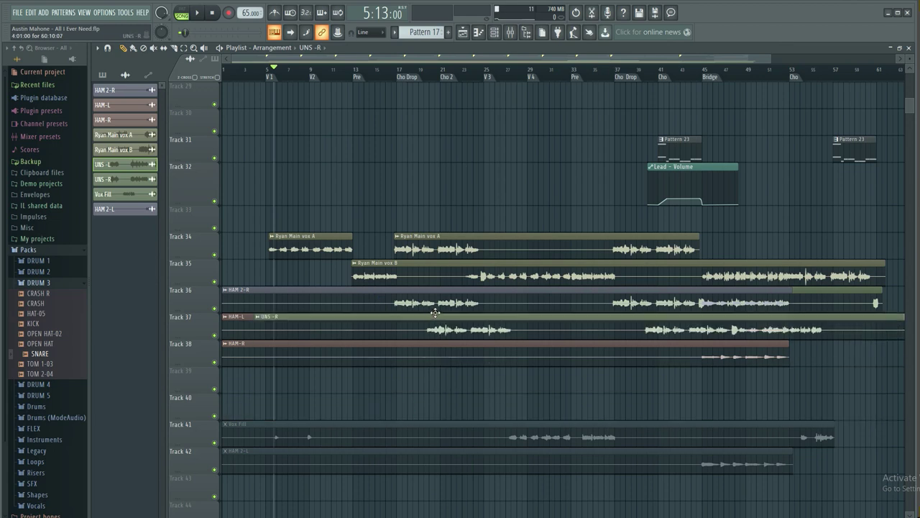
Step: Move the HAM-R clip to Track 40, the HAM-L clip to Track 39 and the HAM 2-R clip to Track 38
drag(242, 351, 229, 410)
drag(232, 326, 234, 390)
drag(235, 292, 236, 345)
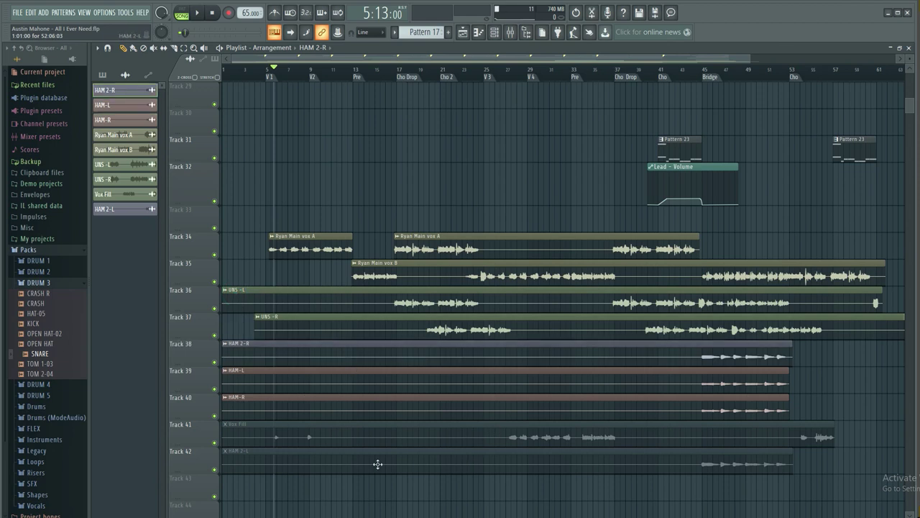
Step: Move the Vox Fill clip to Track 43, and place and unmute the HAM 2-L clip on Track 41
drag(296, 437, 266, 440)
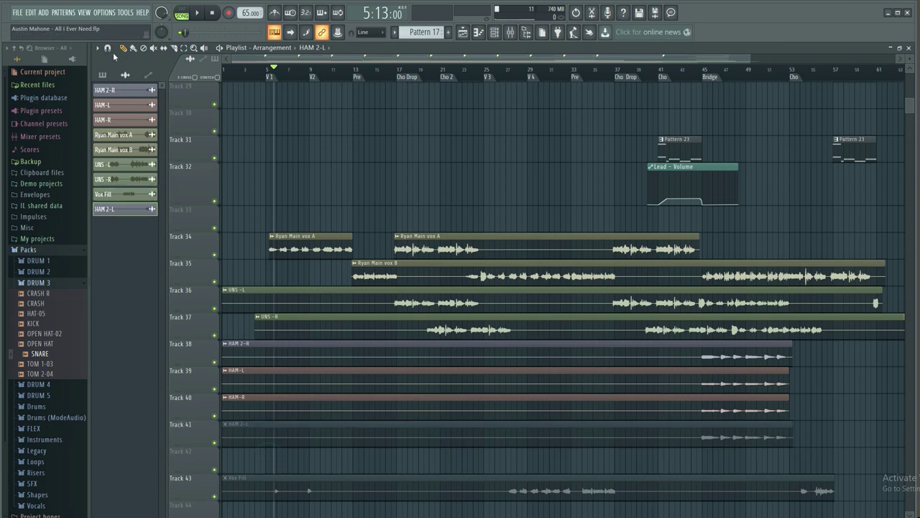
click(153, 47)
click(287, 445)
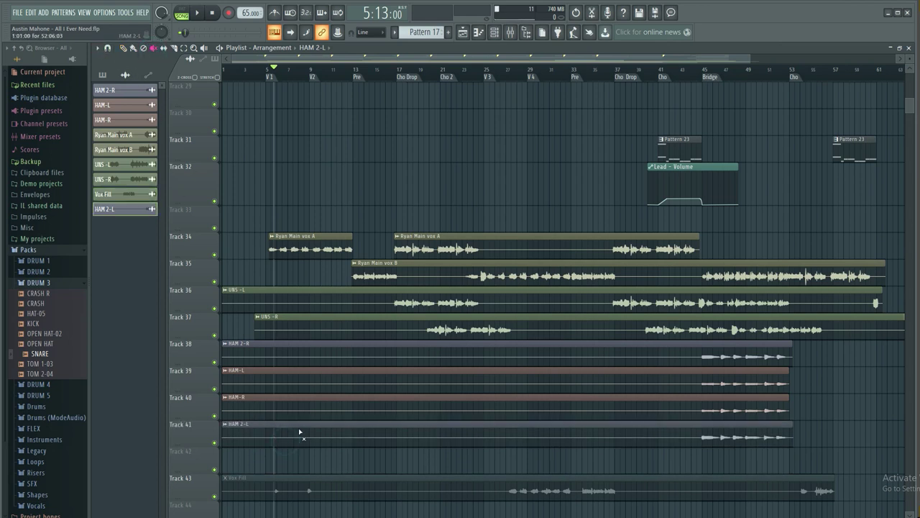
Step: Align the start of the UNS -R clip with UNS -L at bar 1 and set the playhead just before the Cho Drop marker
click(122, 48)
drag(464, 332, 399, 329)
click(357, 302)
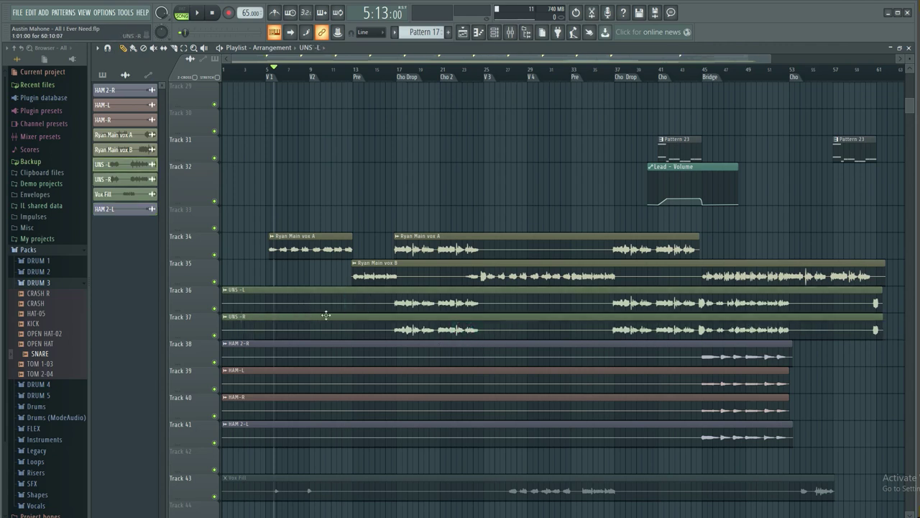
click(392, 72)
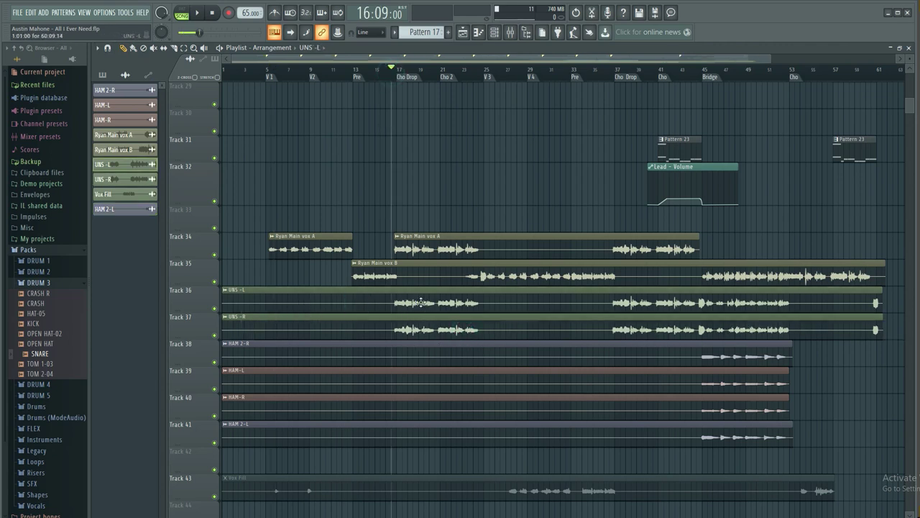
Step: Find a free mixer insert and route the UNS -L clip to mixer track 37, naming the insert after the clip
click(510, 32)
scroll(519, 190, down, 2)
drag(526, 175, 475, 179)
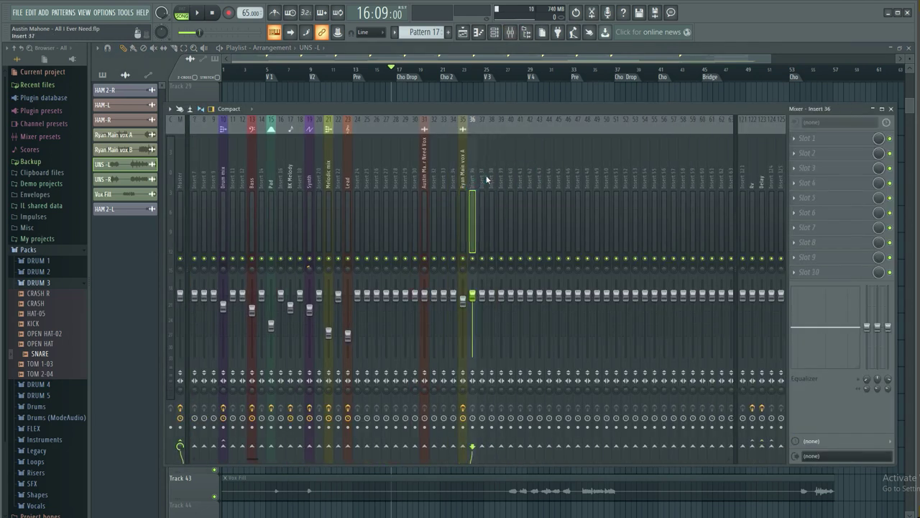
click(484, 180)
click(893, 111)
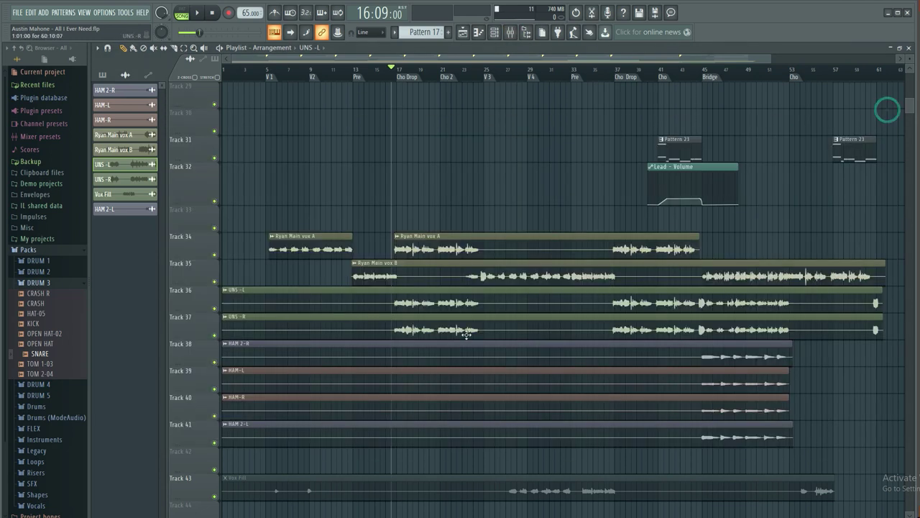
double_click(418, 300)
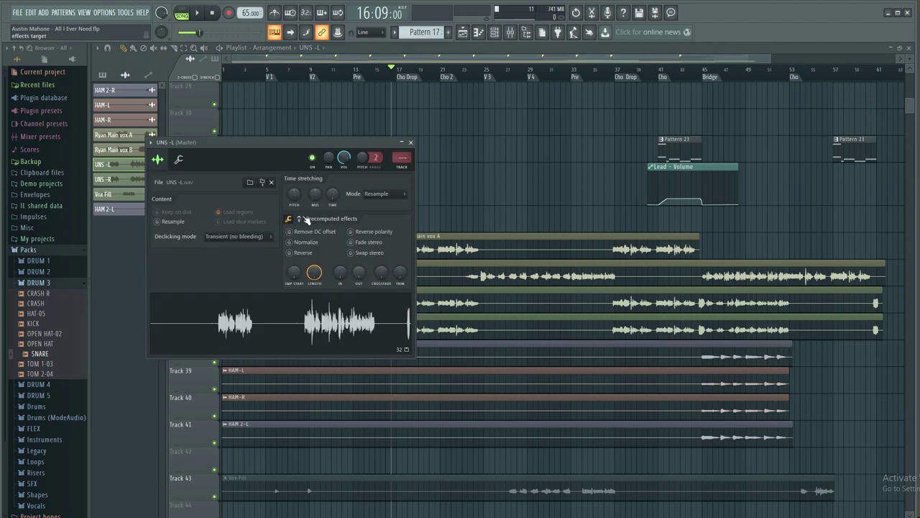
scroll(395, 159, up, 10)
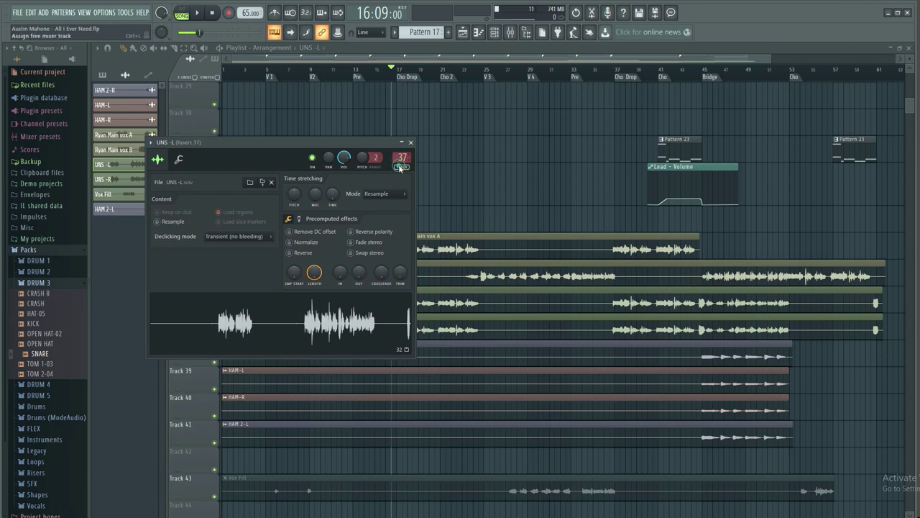
click(401, 168)
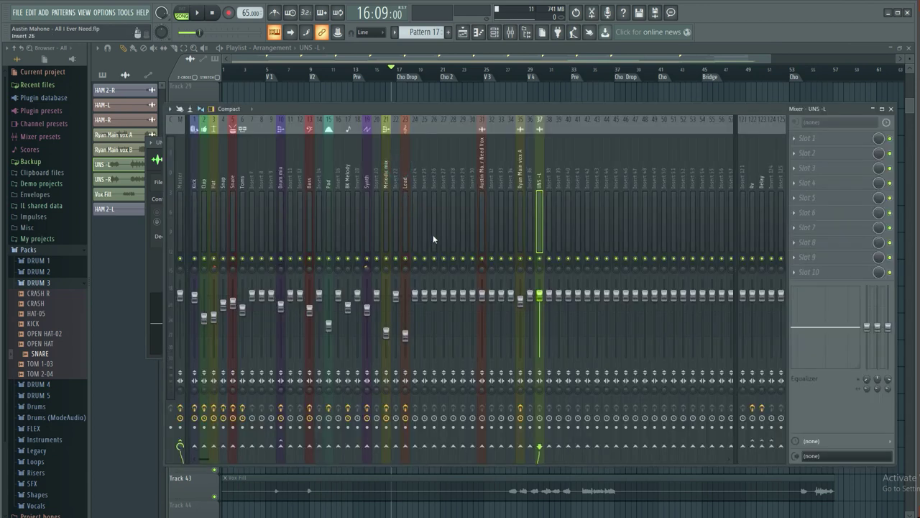
click(892, 109)
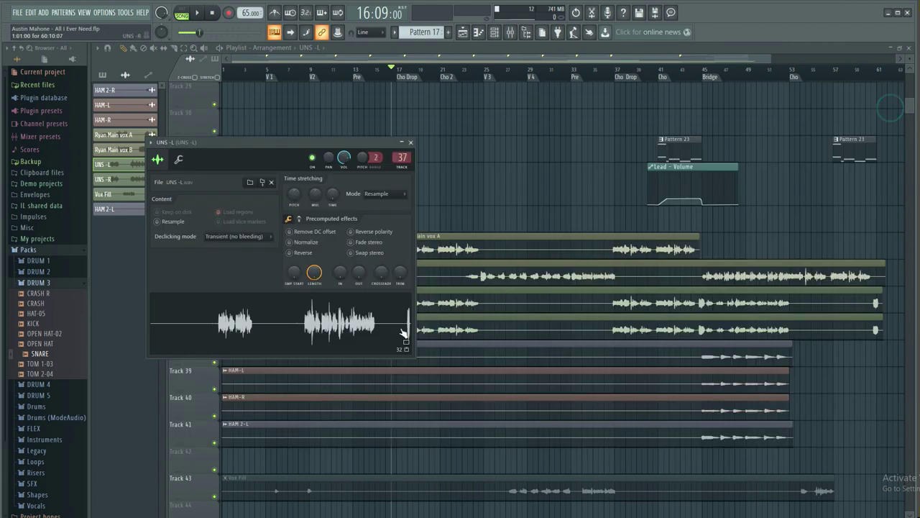
click(412, 146)
Step: Try to route the UNS -R clip to a free insert and check the mixer for the one beside UNS -L
double_click(410, 329)
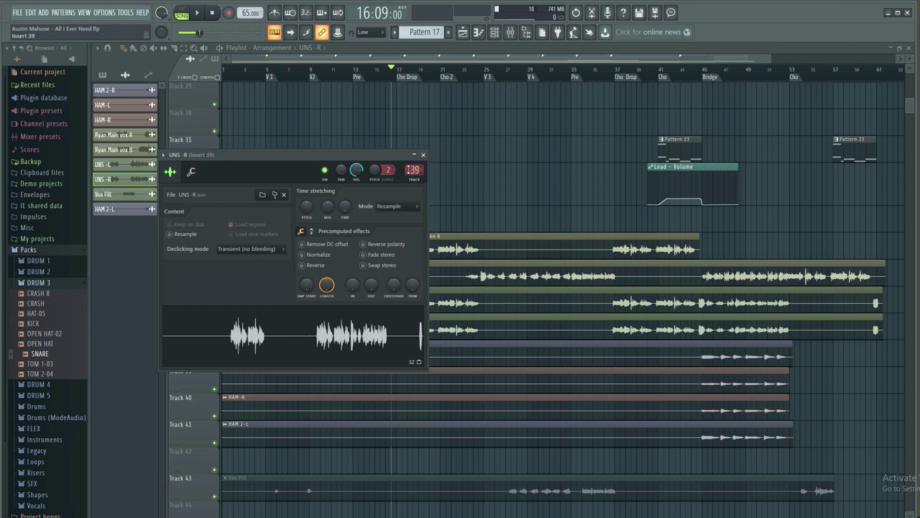
click(423, 154)
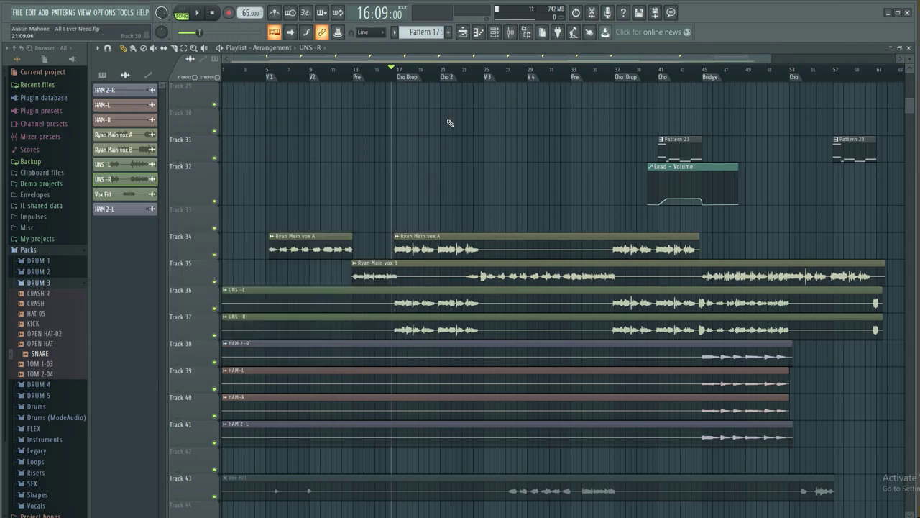
click(511, 33)
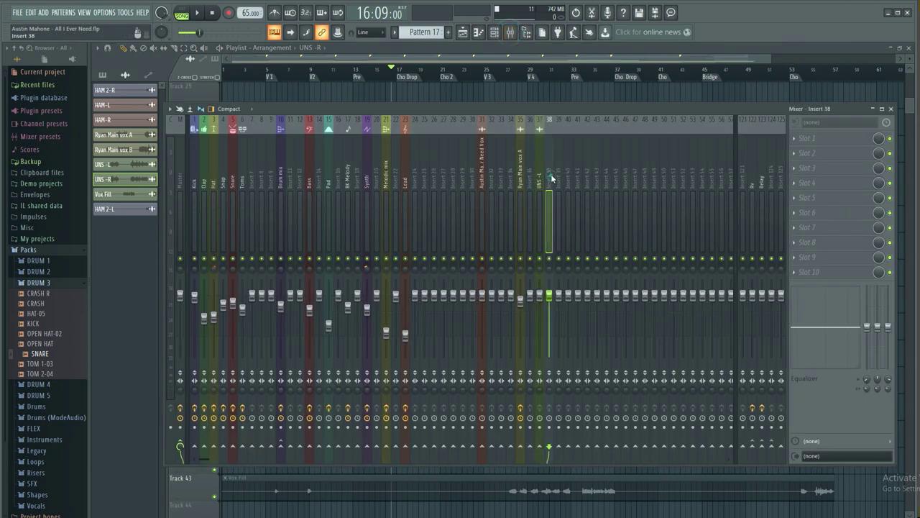
click(892, 109)
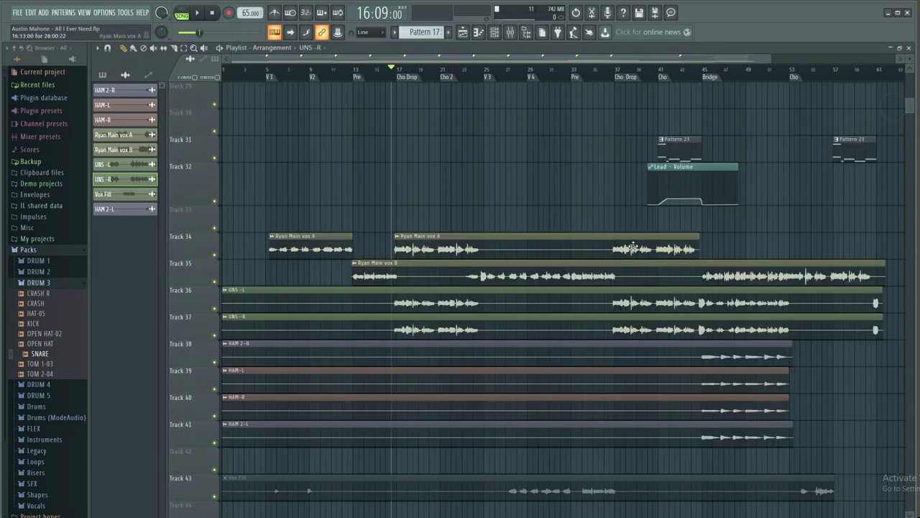
Step: Solo Tracks 36 and 37 and play the two UNS vocals from just before the Cho Drop marker
ctrl+click(214, 335)
click(215, 308)
key(space)
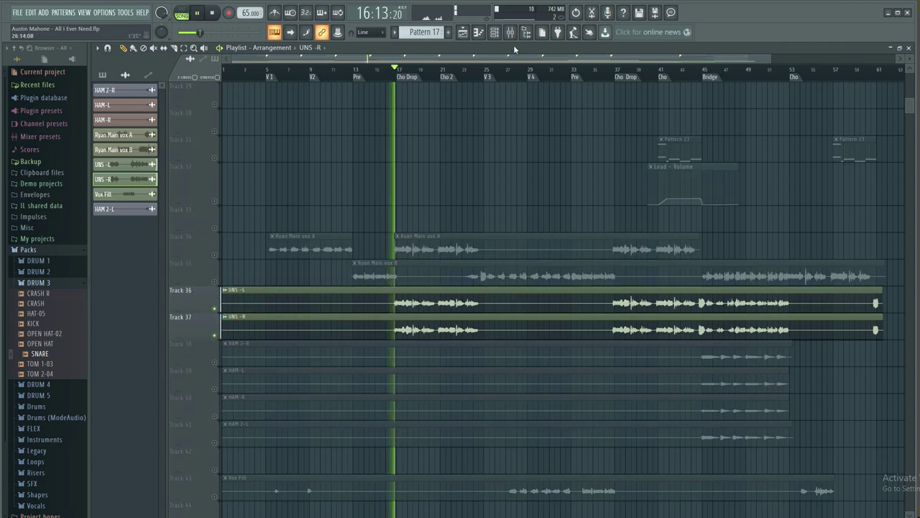
key(space)
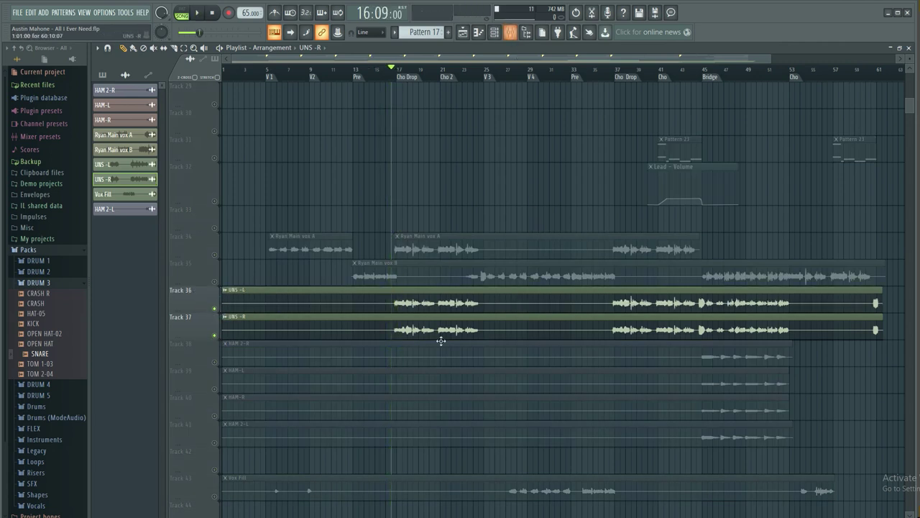
Step: Route the UNS -R clip to mixer track 38, naming the insert after the clip
double_click(423, 331)
key(ctrl+l)
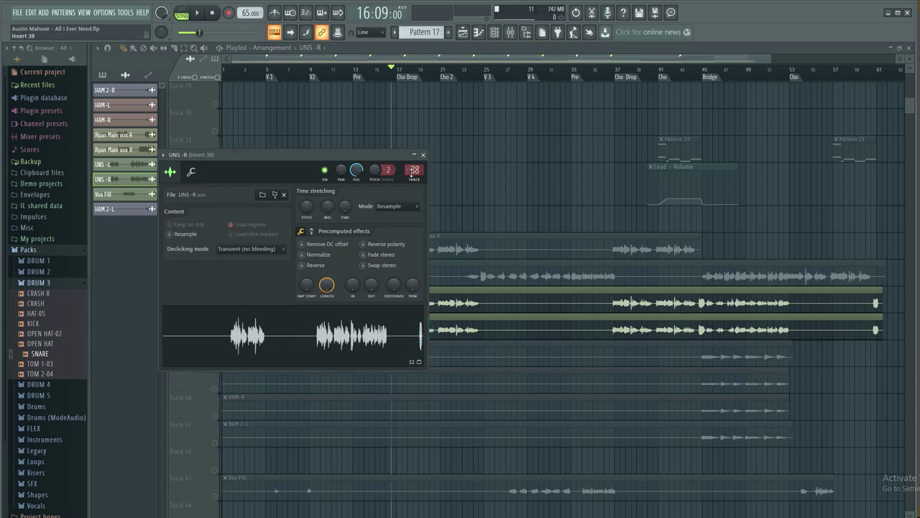
click(414, 182)
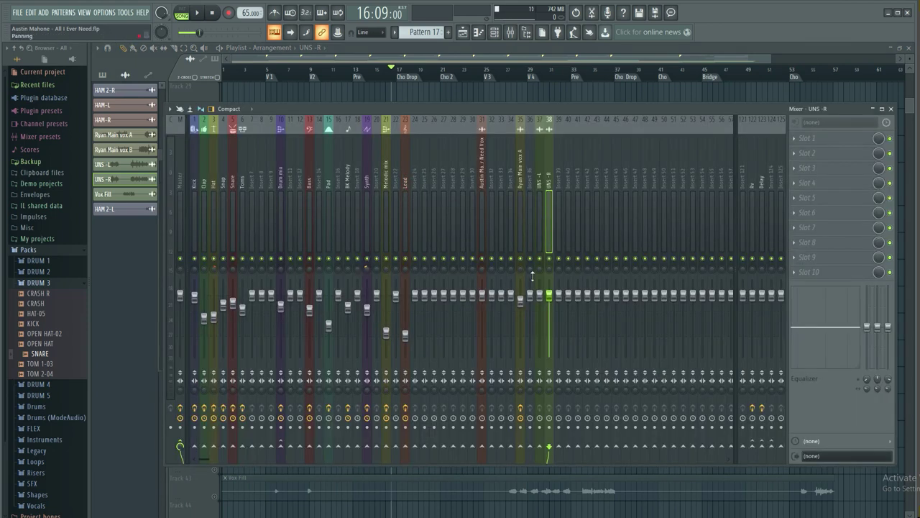
Step: Pan the UNS -L insert left and the UNS -R insert right, and play the panned vocals
drag(540, 270, 540, 320)
drag(548, 269, 548, 219)
click(540, 189)
key(space)
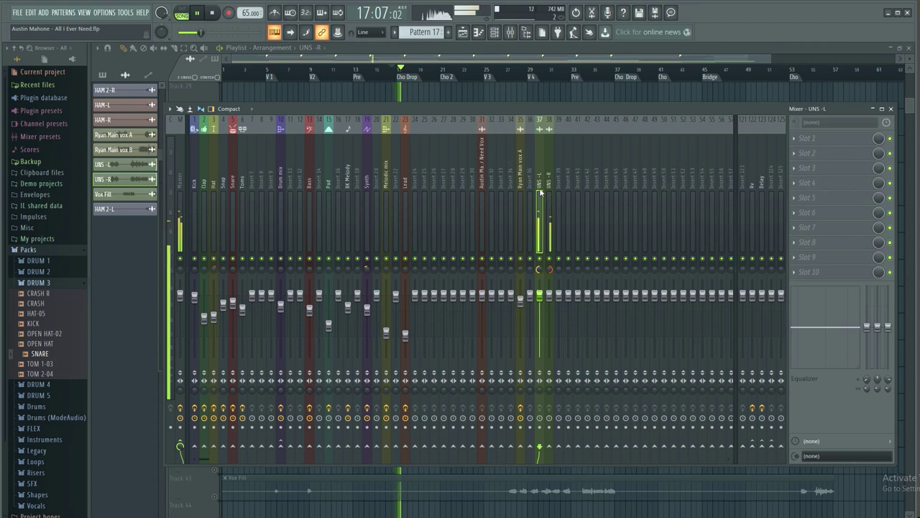
key(space)
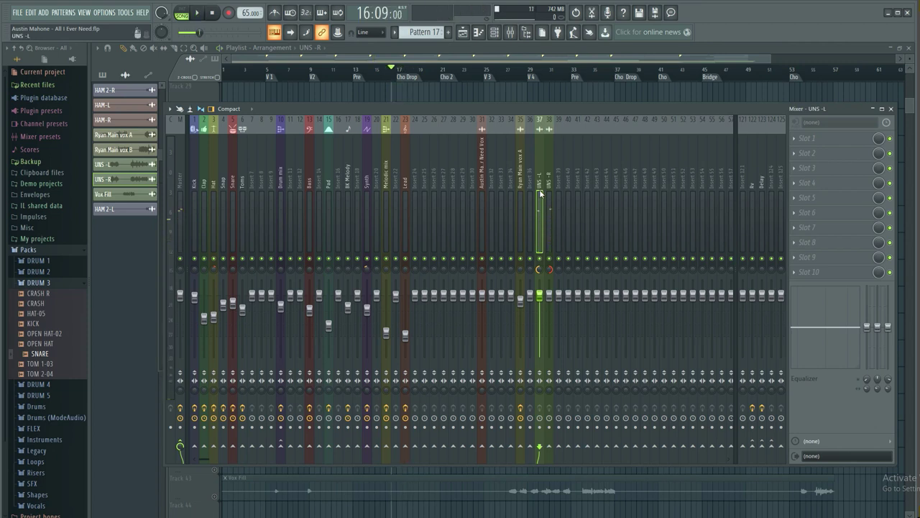
click(891, 108)
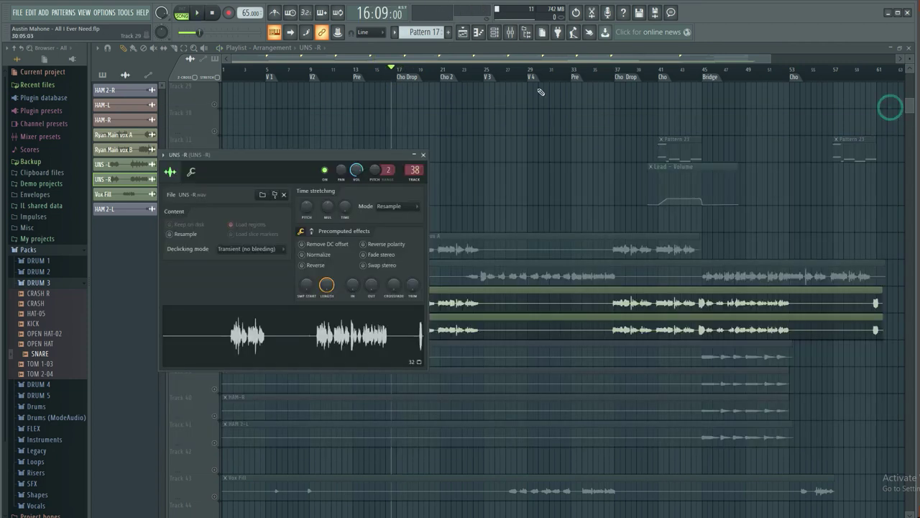
click(423, 156)
Step: Unmute Tracks 38 to 41 with the HAM clips and set the playhead at the Bridge marker
scroll(444, 77, down, 1)
scroll(460, 265, down, 4)
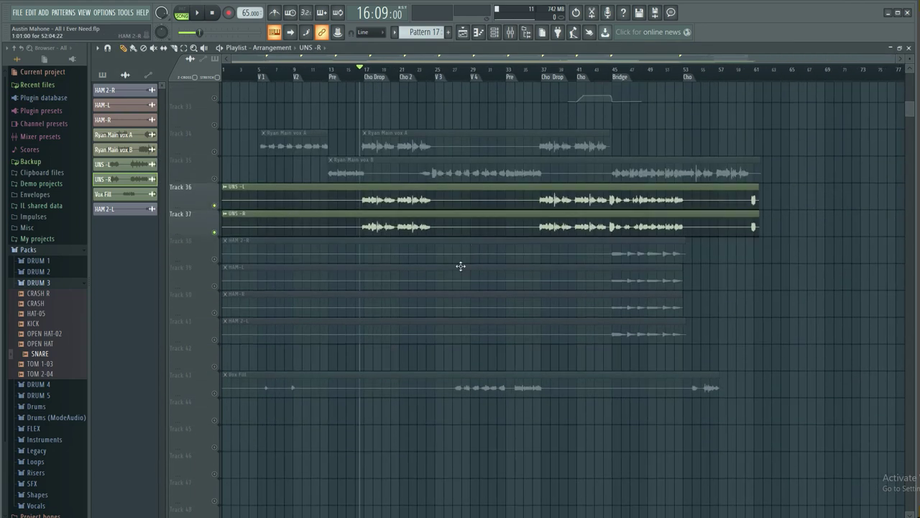
click(214, 258)
click(213, 281)
click(214, 308)
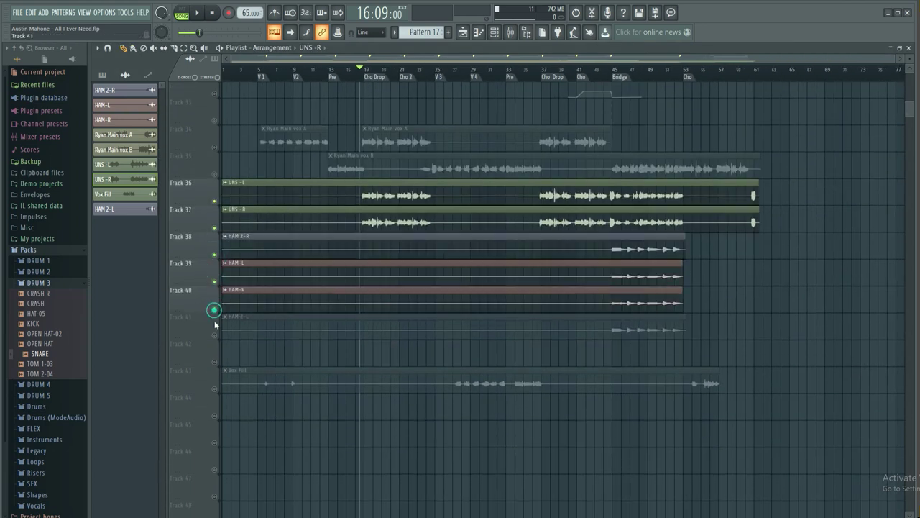
click(213, 335)
click(615, 73)
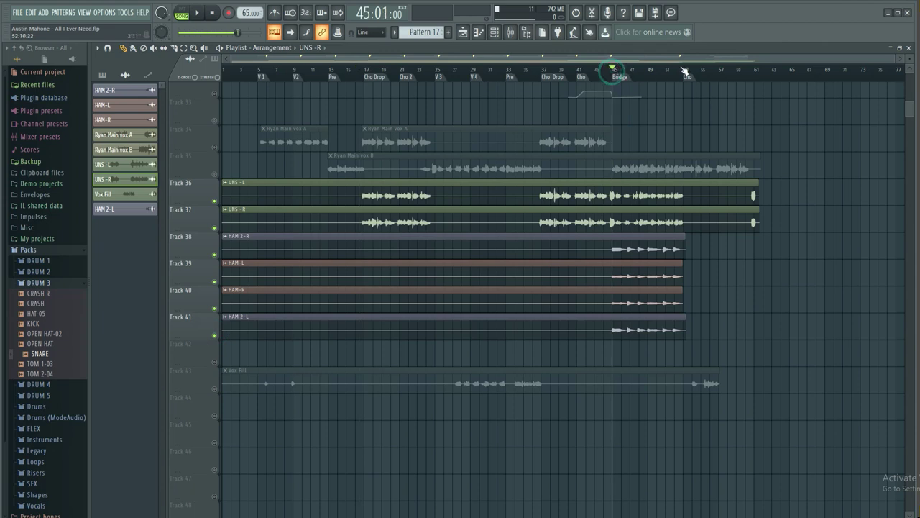
scroll(686, 73, up, 5)
scroll(356, 87, down, 3)
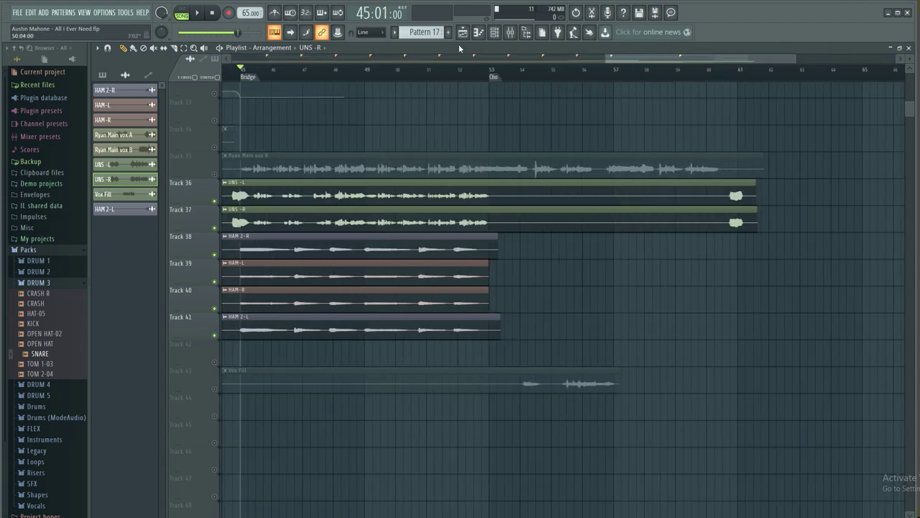
Step: Route the HAM 2-R clip to mixer track 39 and pan its insert left
click(510, 32)
click(511, 32)
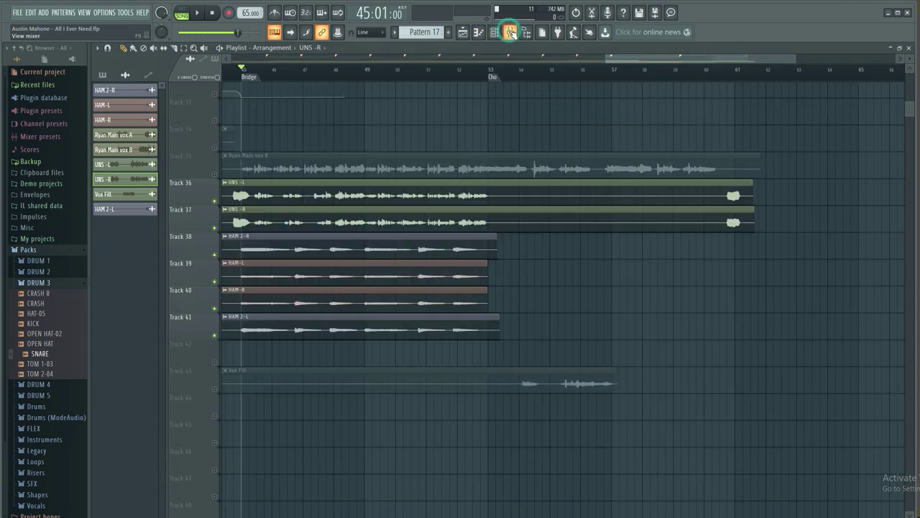
double_click(267, 246)
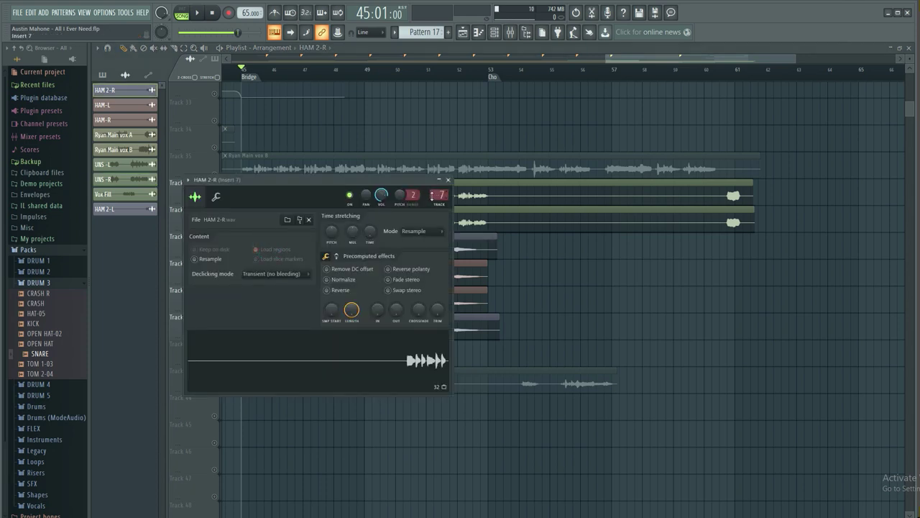
scroll(434, 195, up, 16)
click(435, 195)
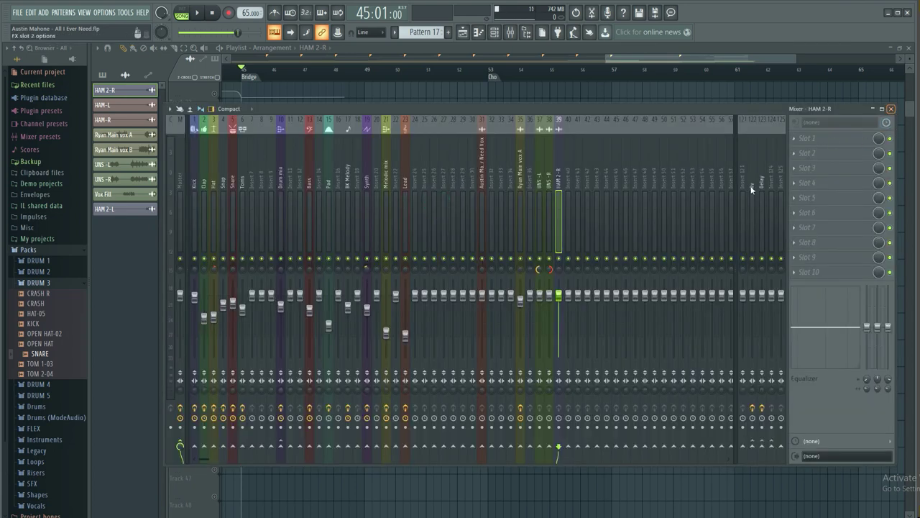
drag(559, 270, 559, 316)
click(892, 109)
click(450, 175)
Step: Route the HAM-L clip to mixer track 40, naming the insert after the clip
double_click(383, 276)
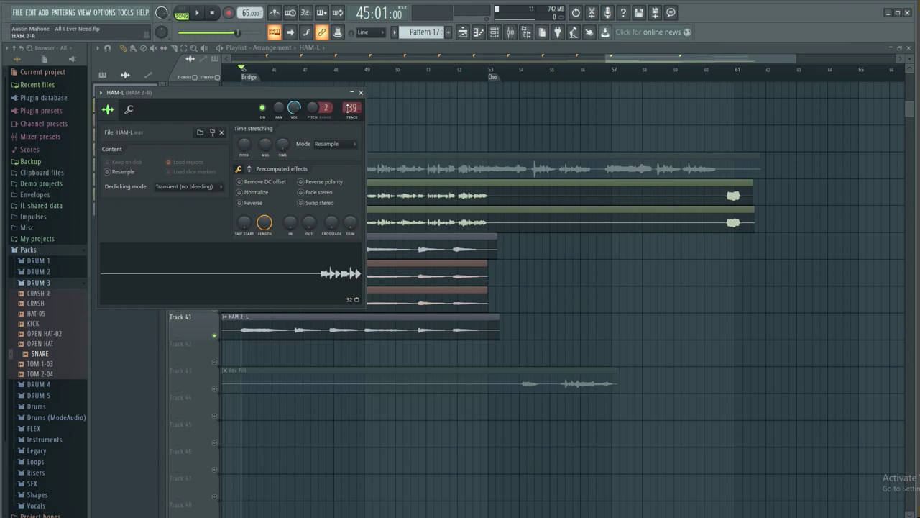
click(350, 117)
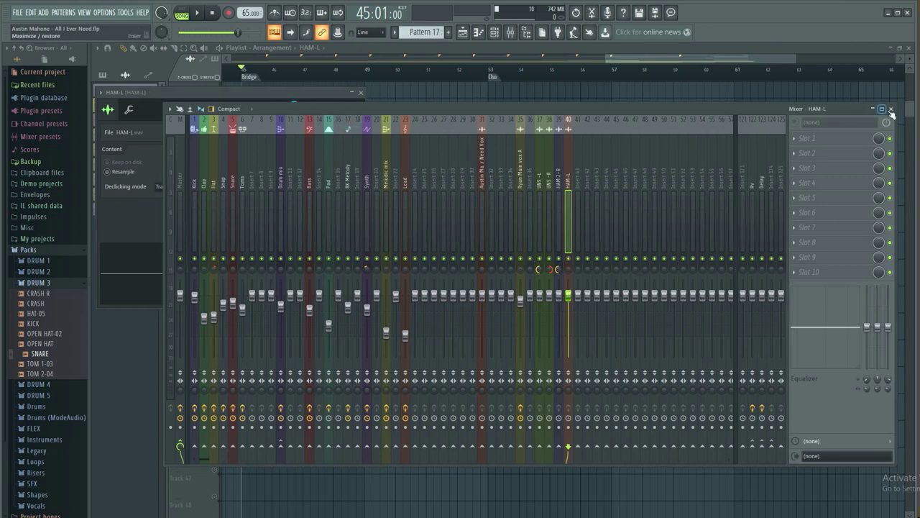
drag(567, 272, 582, 267)
click(891, 110)
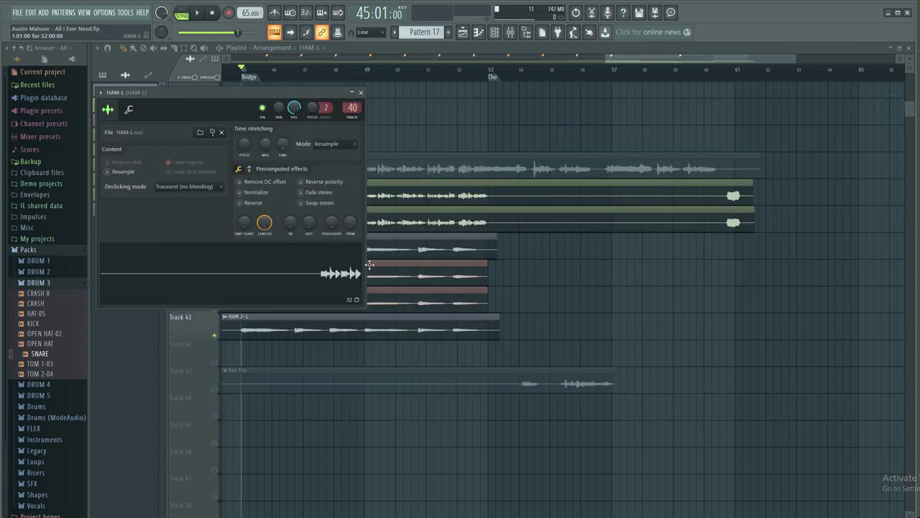
click(362, 92)
Step: Play the backing vocals from the Bridge marker and solo Track 40 with the HAM-R clip
scroll(380, 326, down, 5)
key(space)
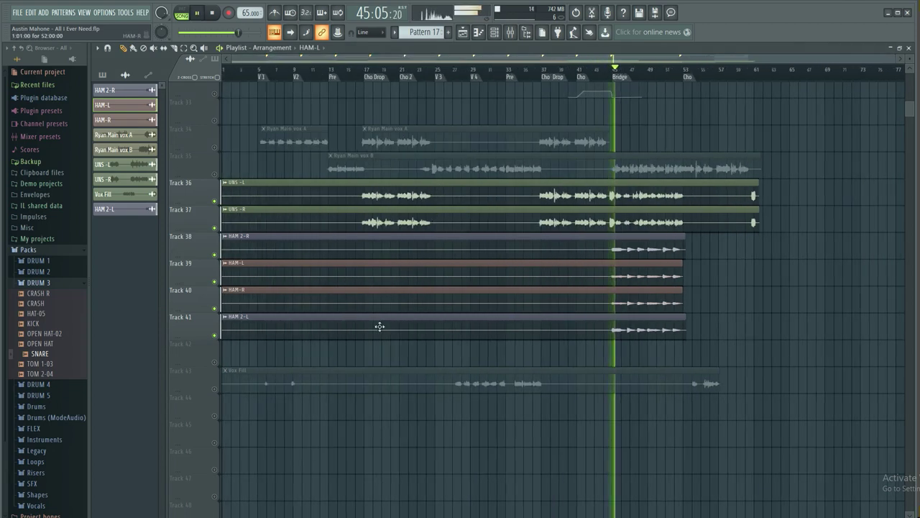
right_click(214, 308)
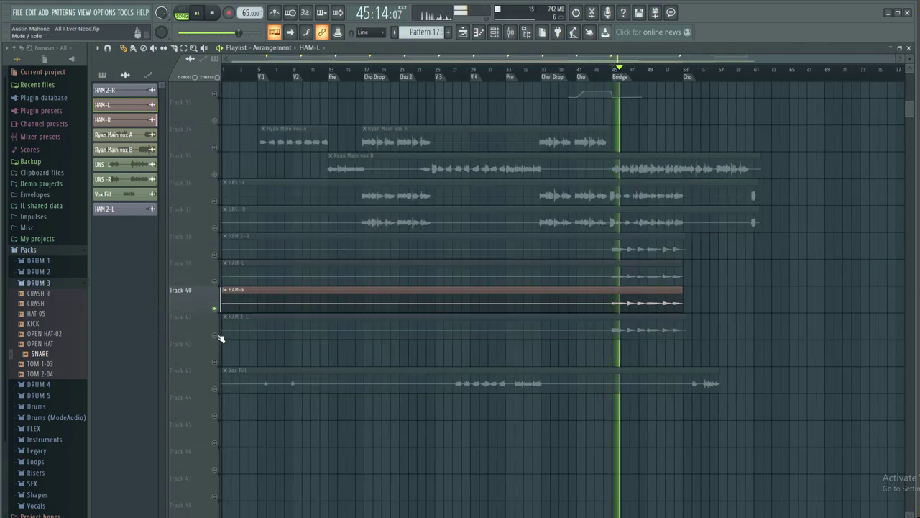
Step: Enable Track 41 with the HAM 2-L clip alongside Track 40 and stop playback
right_click(215, 335)
click(214, 308)
key(space)
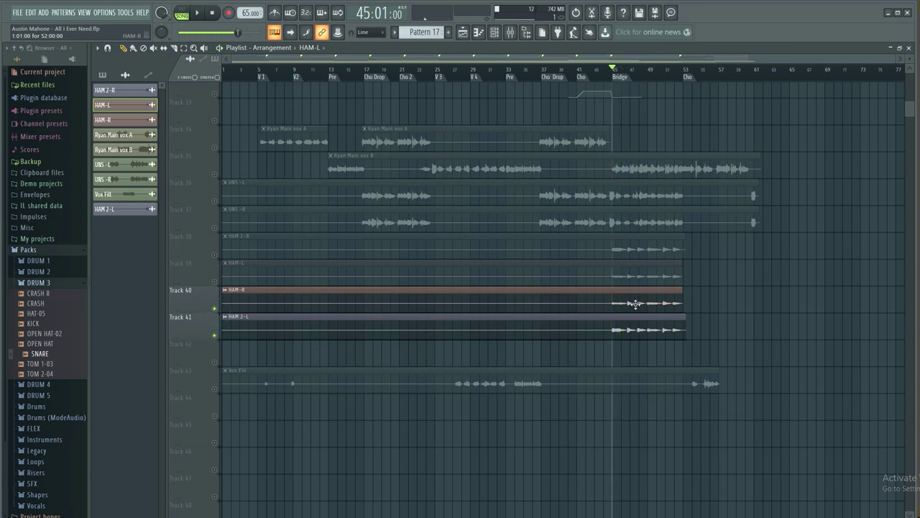
Step: Route the HAM-R clip to mixer track 41 and pan its insert left
double_click(636, 303)
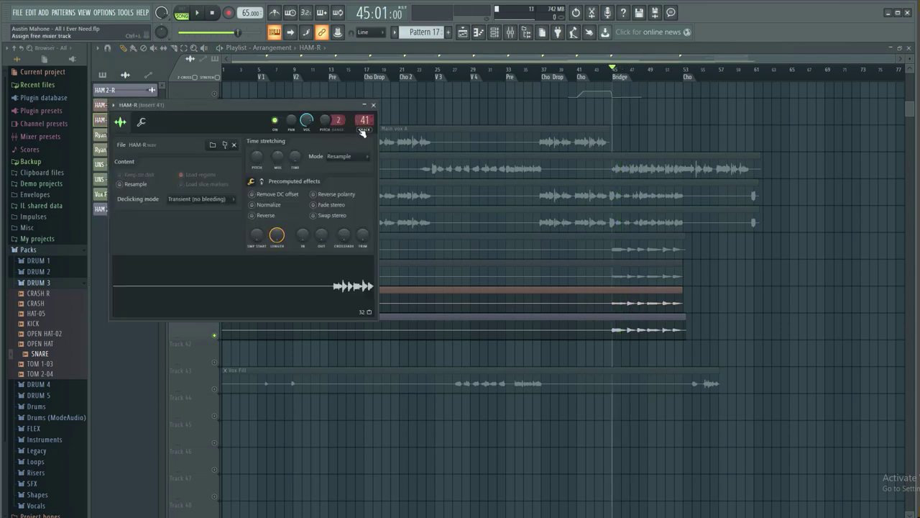
click(363, 131)
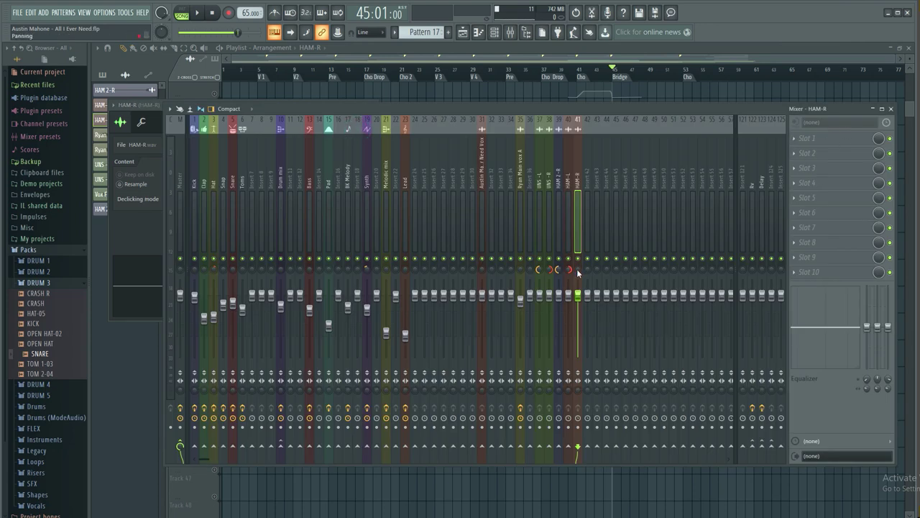
click(891, 110)
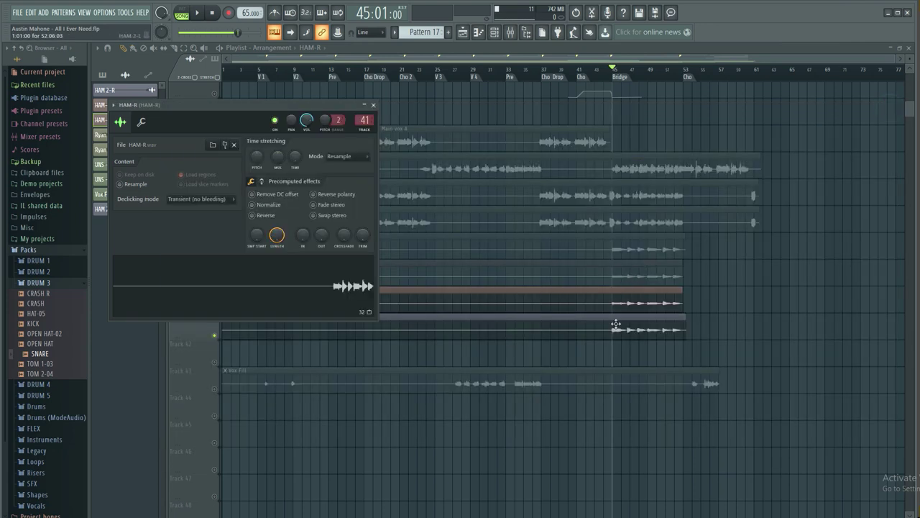
Step: Route the HAM 2-L clip to mixer track 42, pan its insert right, and play back the result from the Bridge marker
double_click(614, 332)
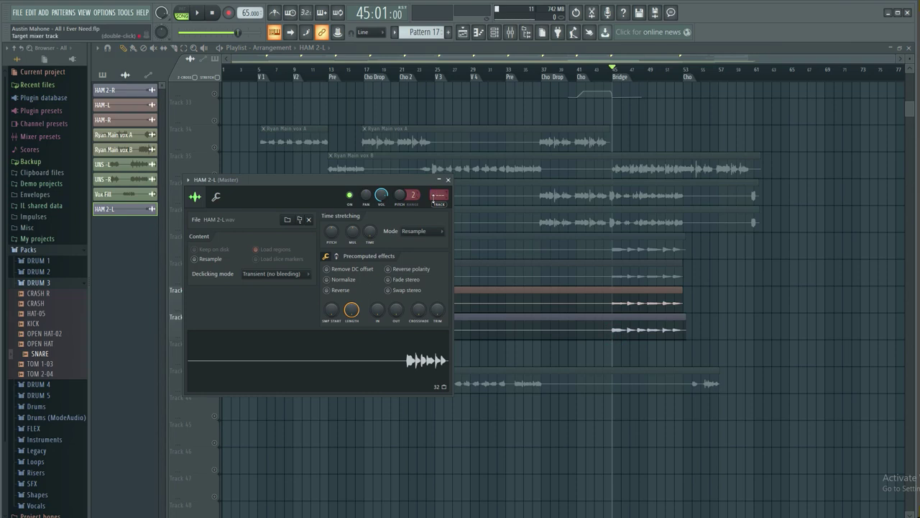
drag(435, 200, 434, 198)
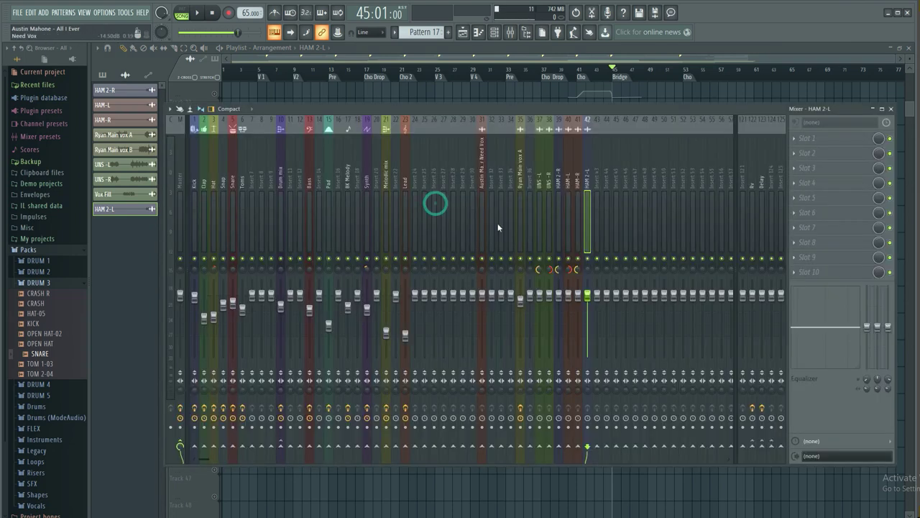
click(438, 205)
key(space)
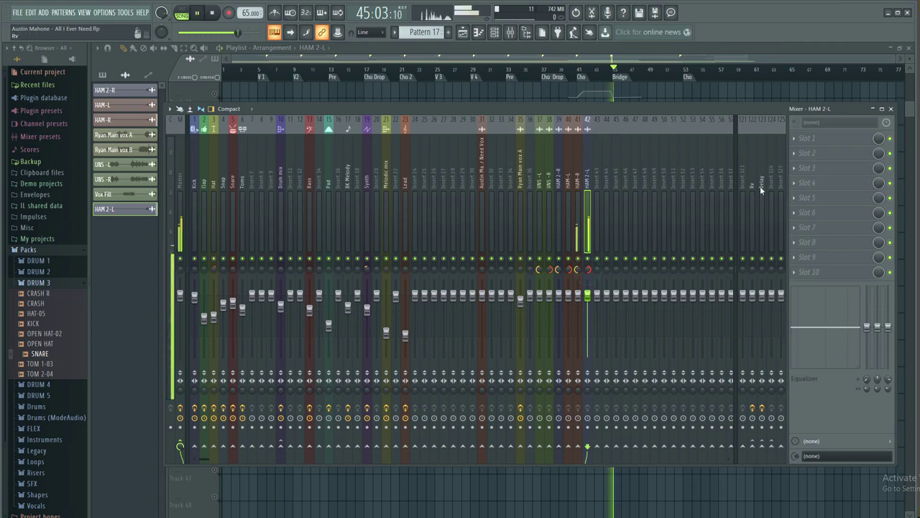
click(892, 109)
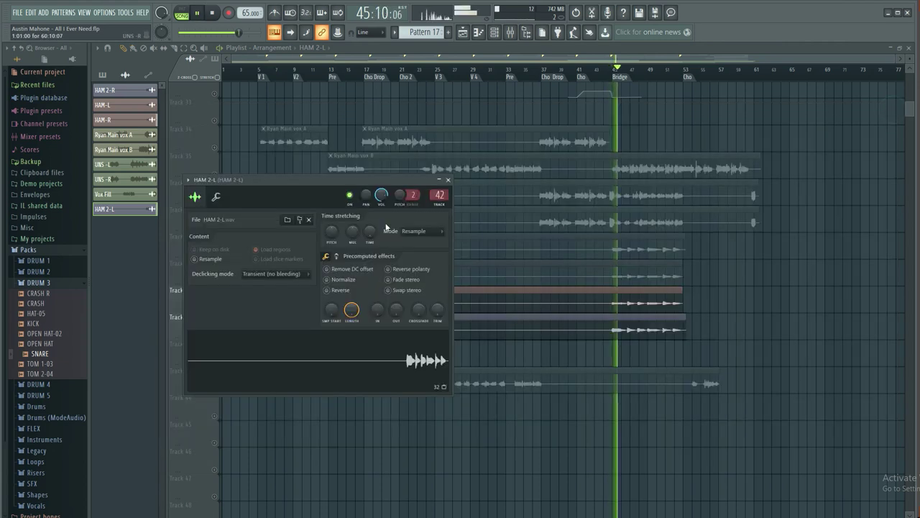
click(441, 187)
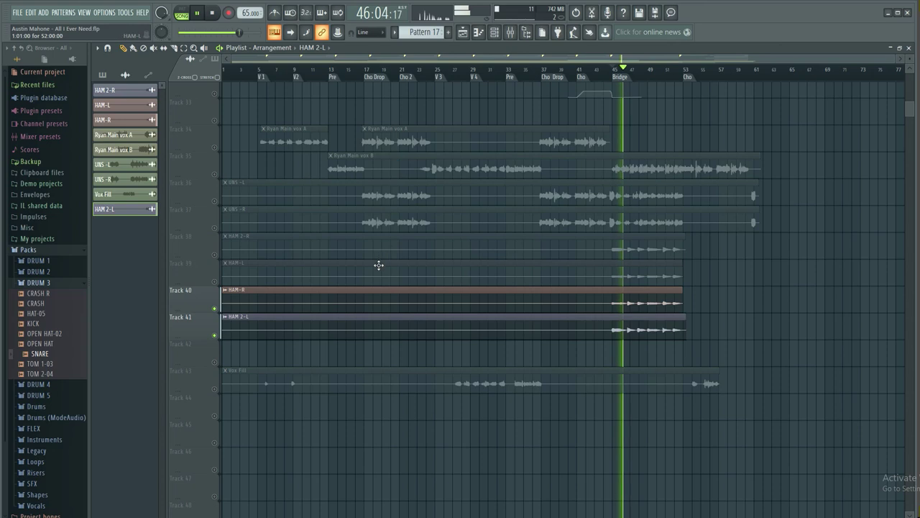
key(space)
Step: Reorder the harmony clips in the playlist, placing HAM-R on Track 39, HAM-L on Track 40 and HAM 2-R on Track 42
drag(287, 302, 320, 295)
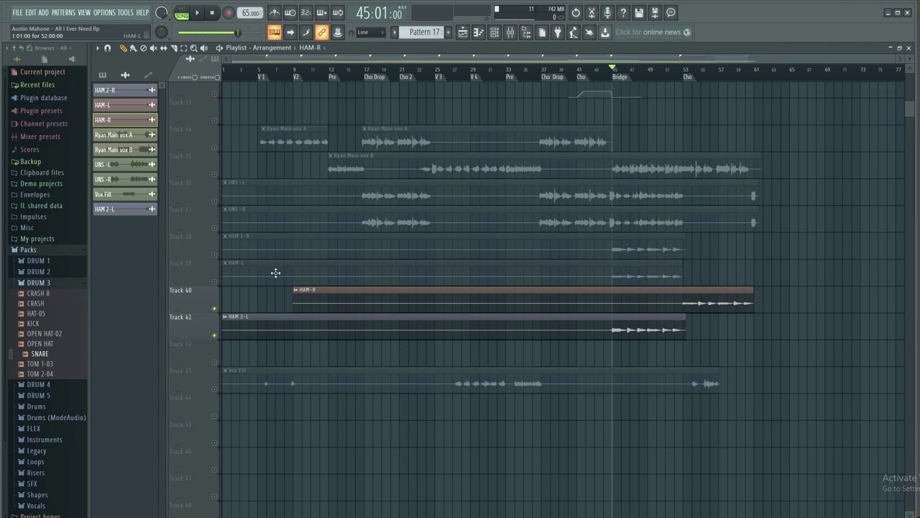
drag(327, 302, 350, 269)
drag(269, 270, 261, 297)
drag(338, 274, 226, 265)
drag(273, 248, 256, 350)
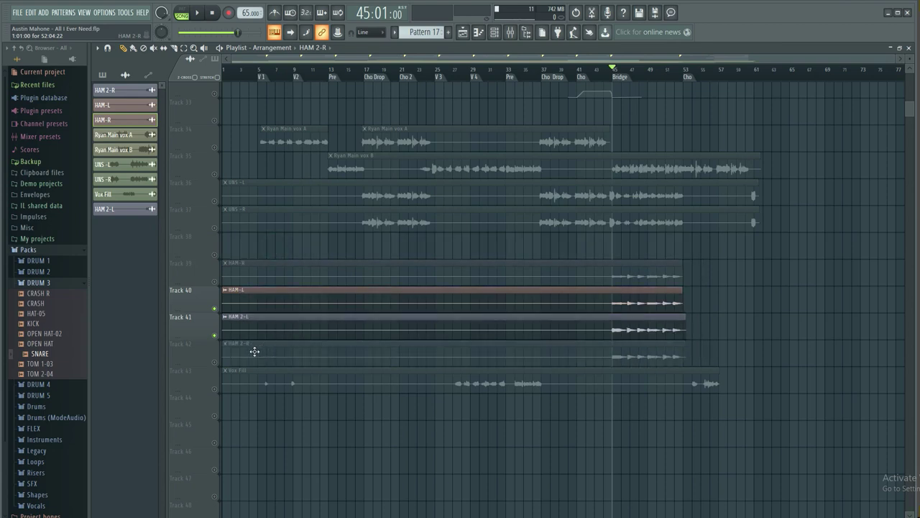
Step: Leave only Tracks 39 and 40 with the HAM-R and HAM-L clips active and play them from the Bridge marker
click(213, 281)
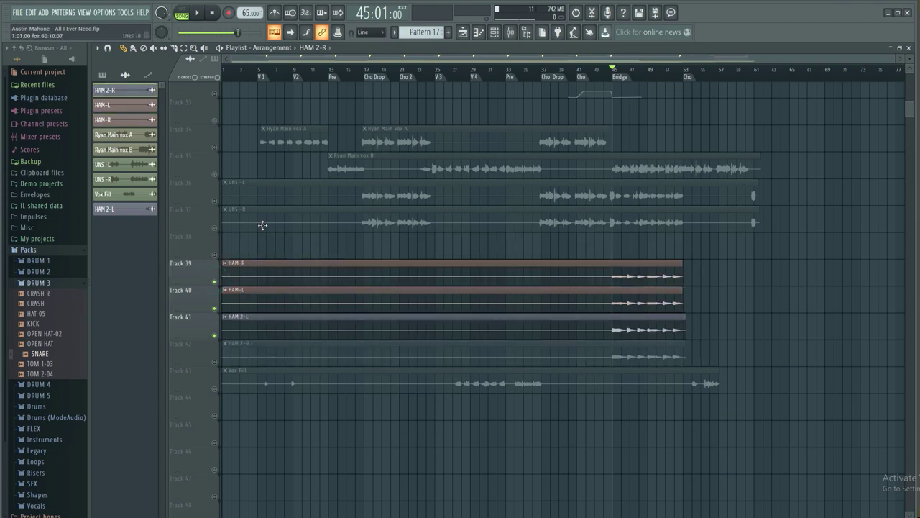
key(space)
key(space)
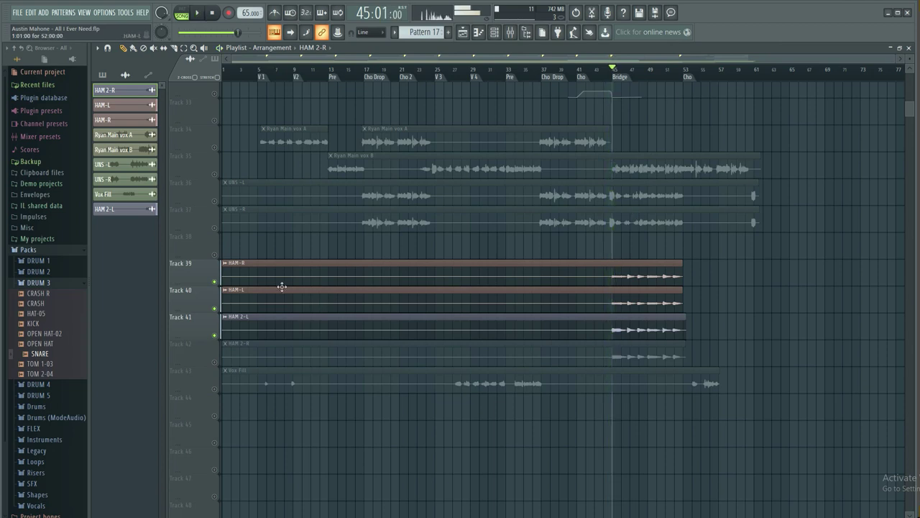
right_click(214, 309)
click(215, 281)
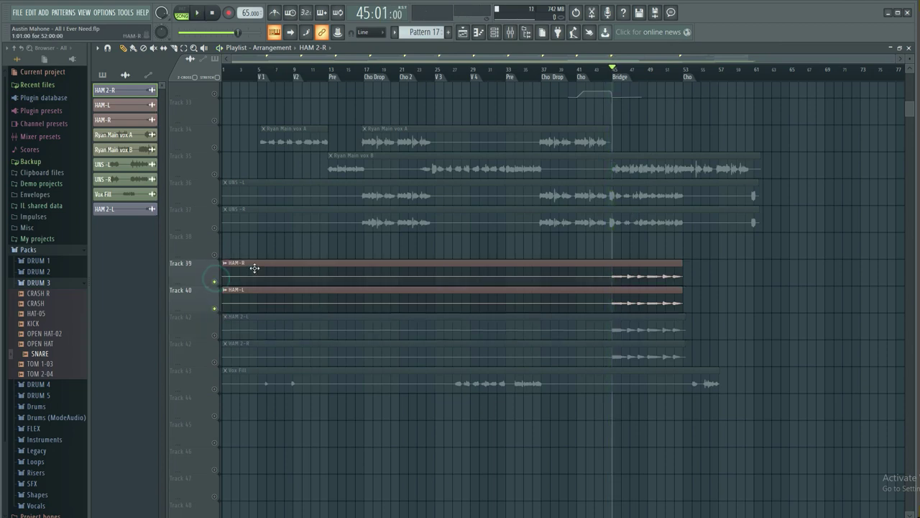
key(space)
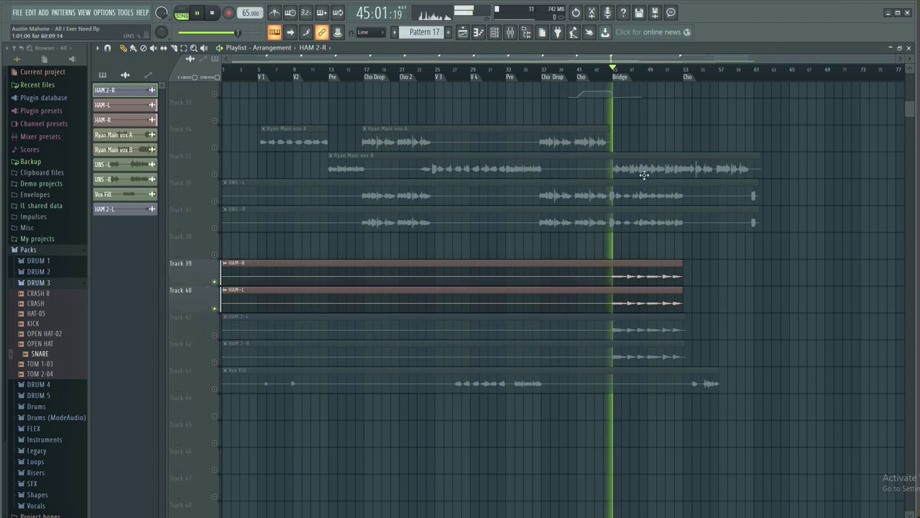
Step: Swap the panning of the two inserts, HAM-L to the left and HAM-R to the right, and play the pair back
key(F9)
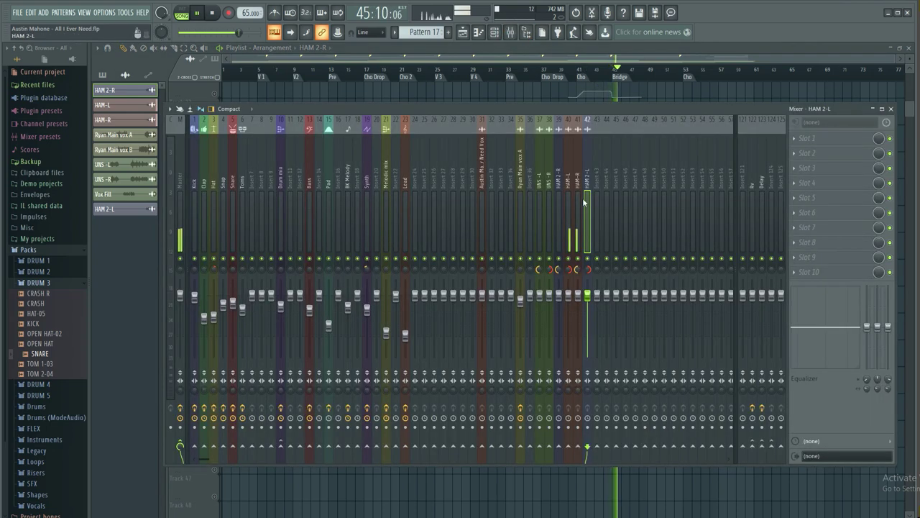
key(space)
click(571, 203)
click(578, 204)
click(571, 206)
click(575, 203)
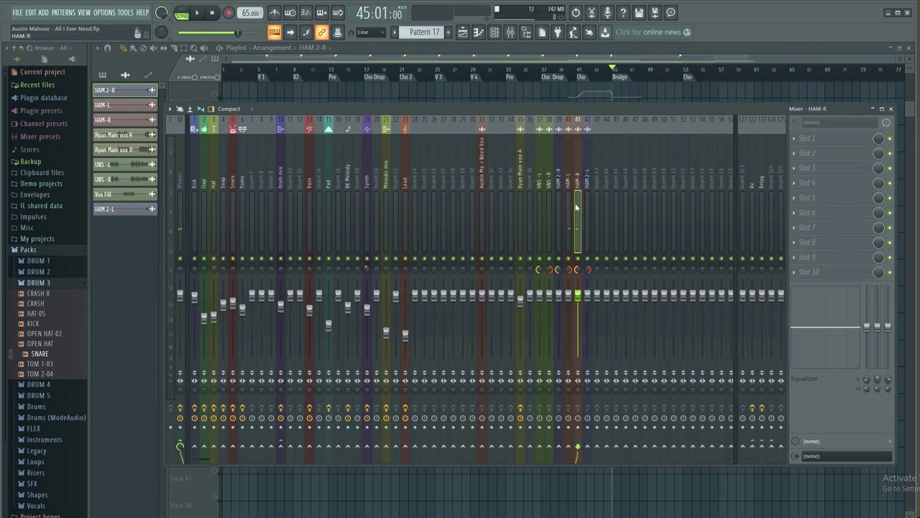
click(571, 207)
click(567, 268)
click(582, 272)
key(space)
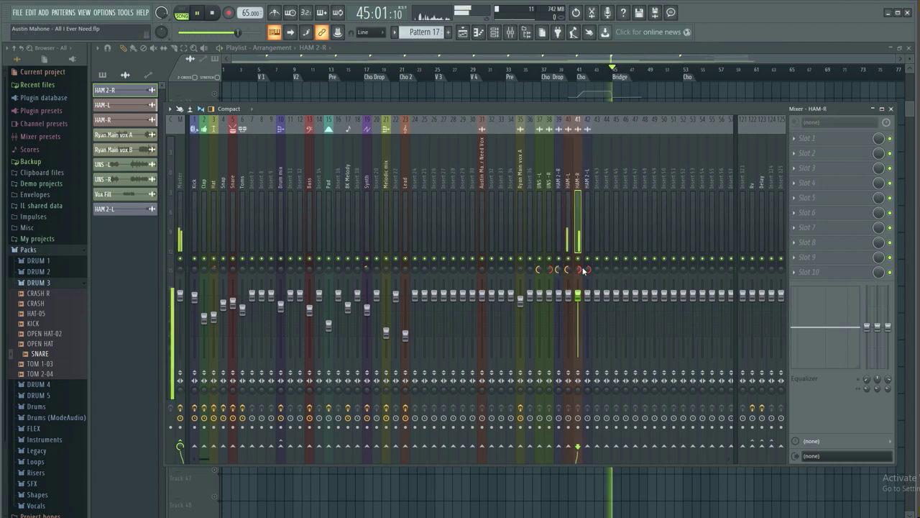
click(891, 108)
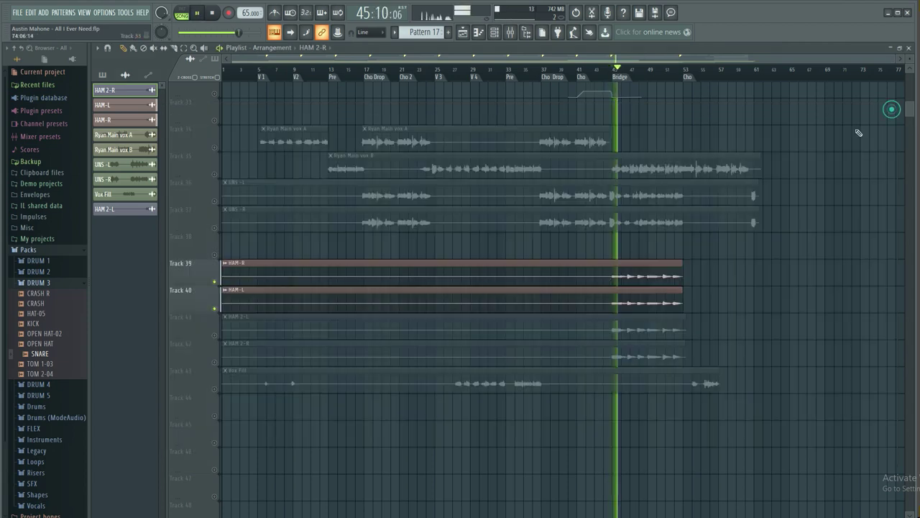
key(space)
Step: Solo Track 41 with the HAM 2-L clip, play it, and pan its mixer insert left
click(247, 325)
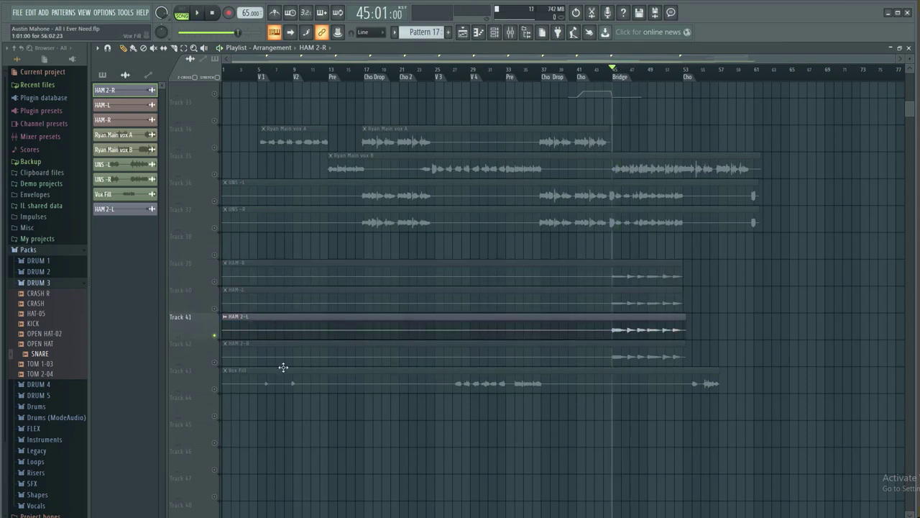
click(511, 33)
key(space)
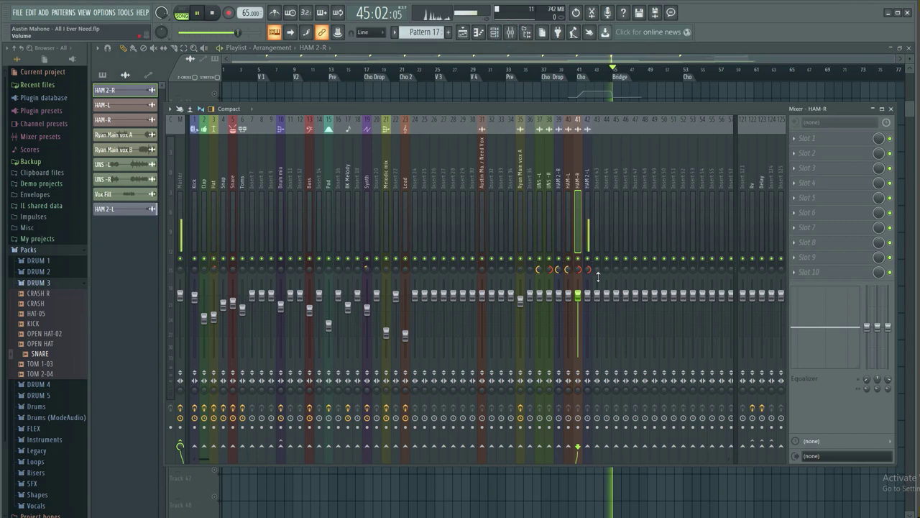
key(space)
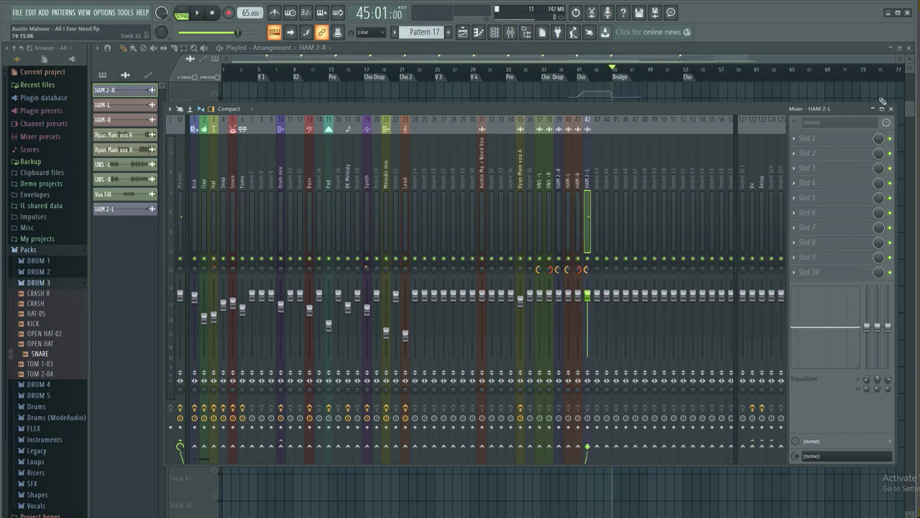
click(891, 109)
Step: Solo Track 42 with the HAM 2-R clip, pan its mixer insert right, and check it in playback
click(248, 359)
key(space)
click(517, 35)
key(space)
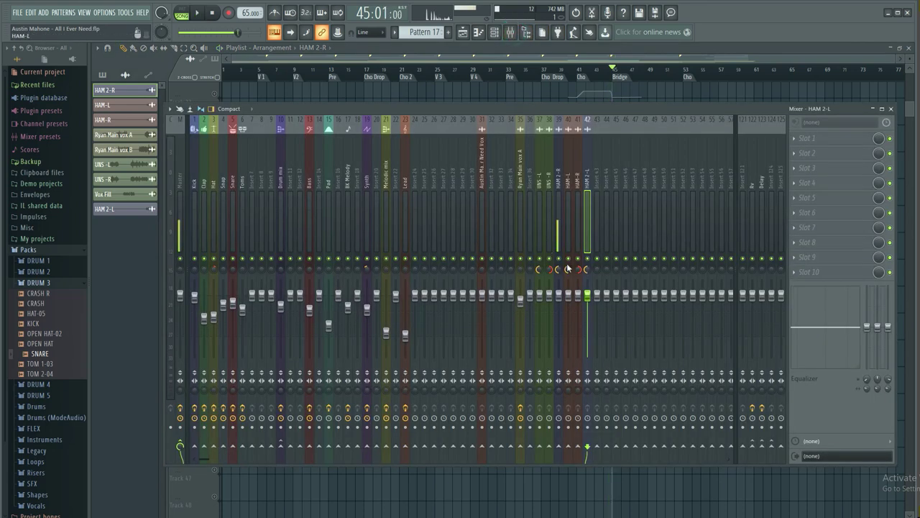
click(558, 269)
key(space)
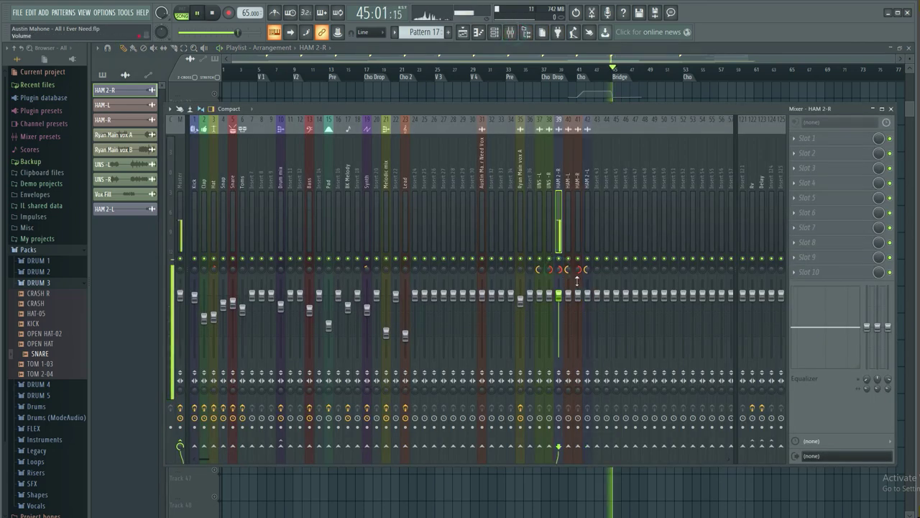
key(space)
click(891, 108)
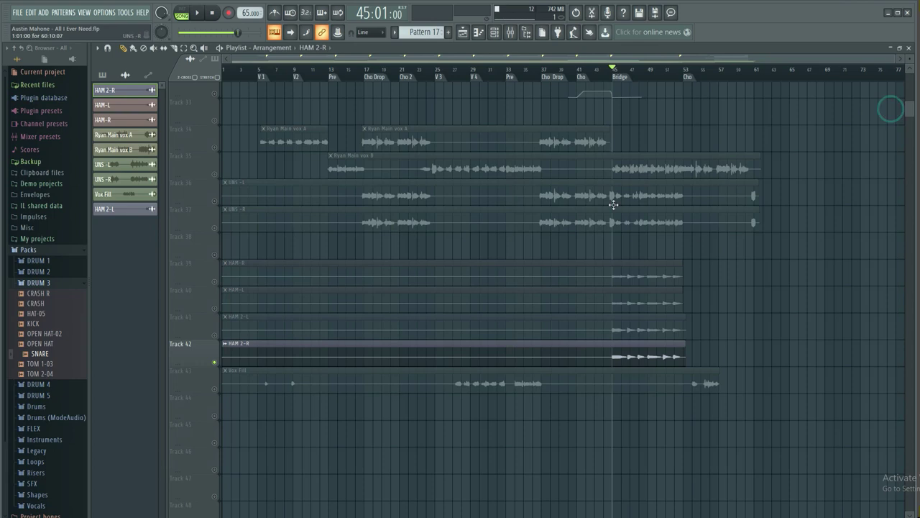
Step: Play Tracks 39 to 42 together from the Bridge marker, and end the solo so the other playlist tracks are active again
click(214, 335)
click(214, 308)
click(214, 282)
key(space)
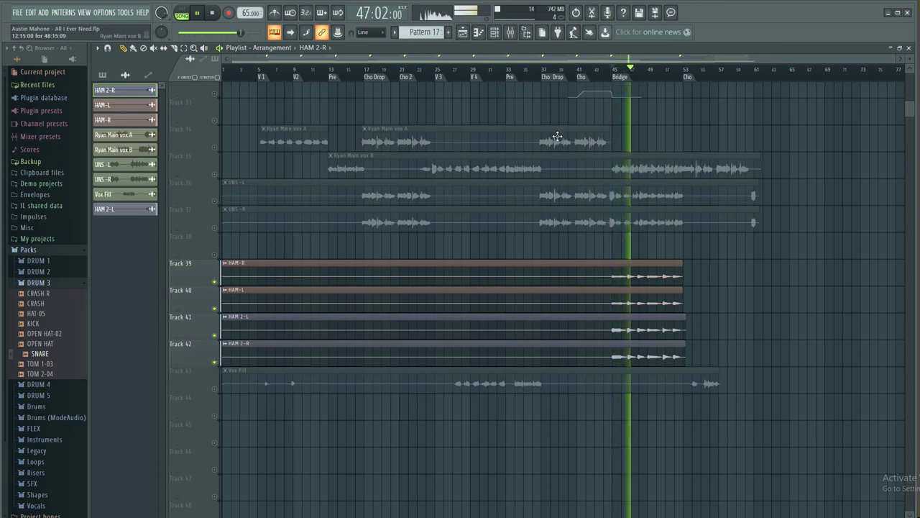
key(space)
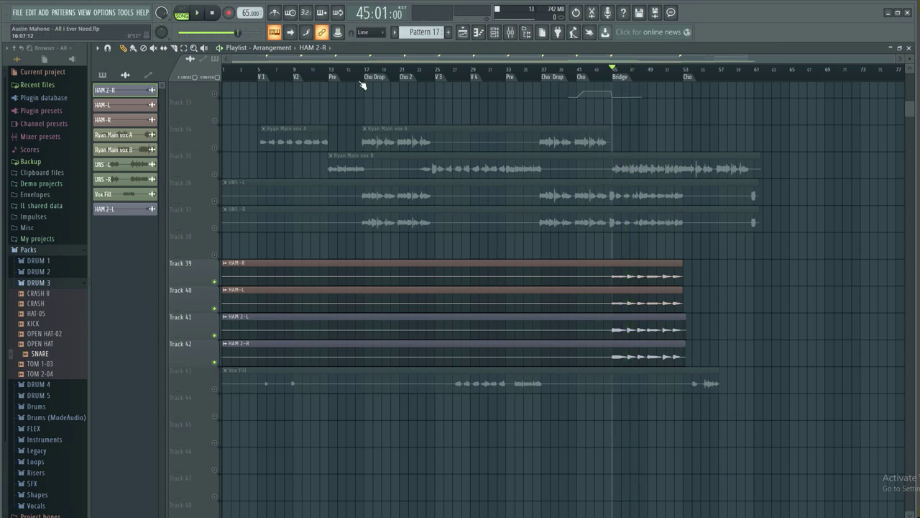
ctrl+click(215, 282)
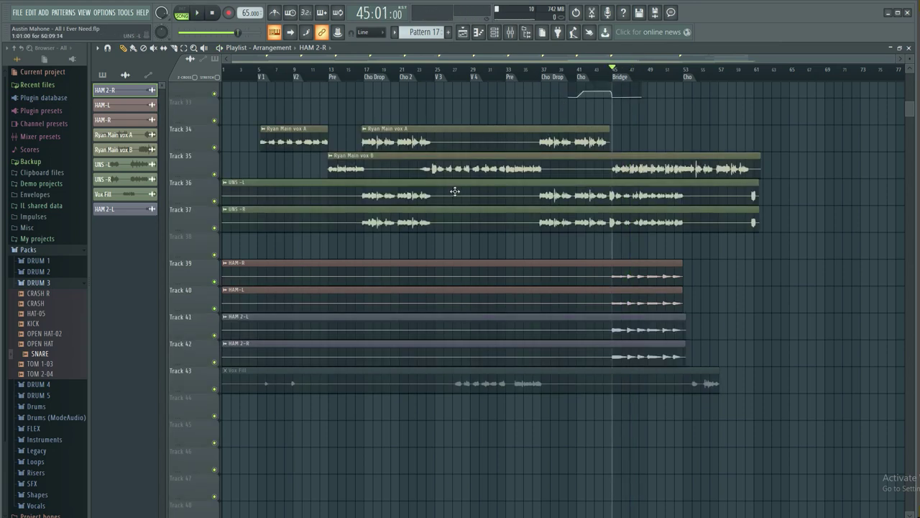
Step: Select the mixer inserts from UNS-L through HAM 2-L (37 to 42) and route them only to Insert 45
click(511, 32)
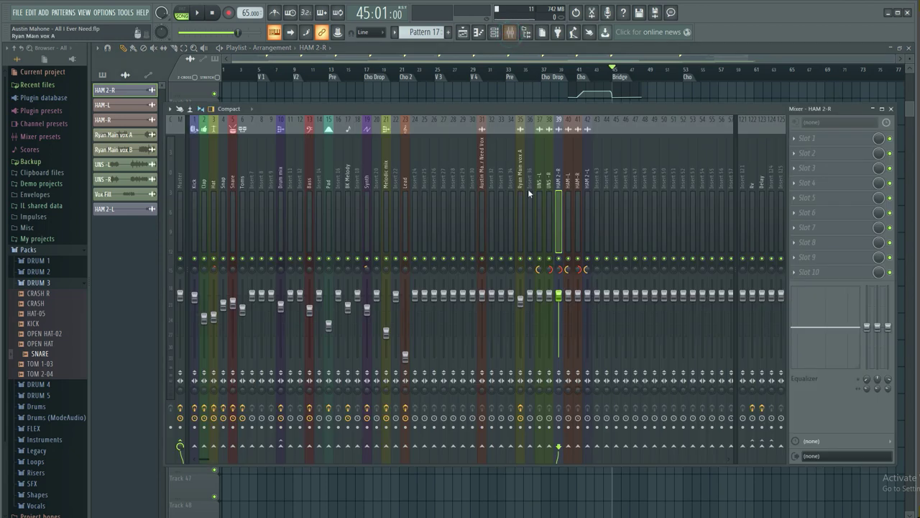
click(482, 193)
click(502, 193)
click(520, 194)
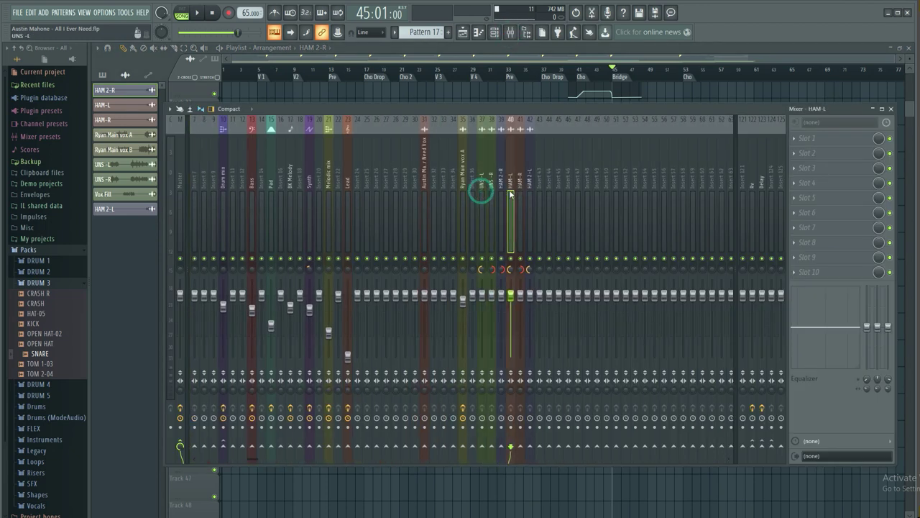
click(482, 204)
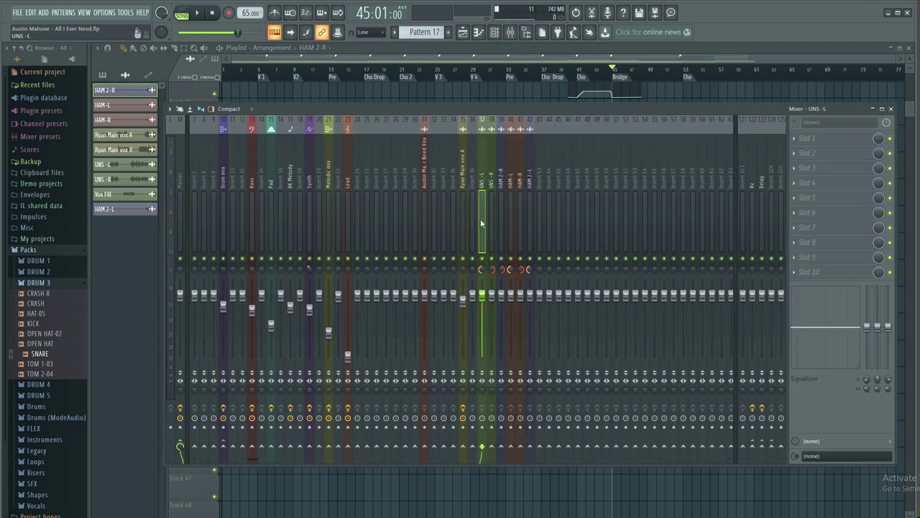
drag(481, 222, 491, 225)
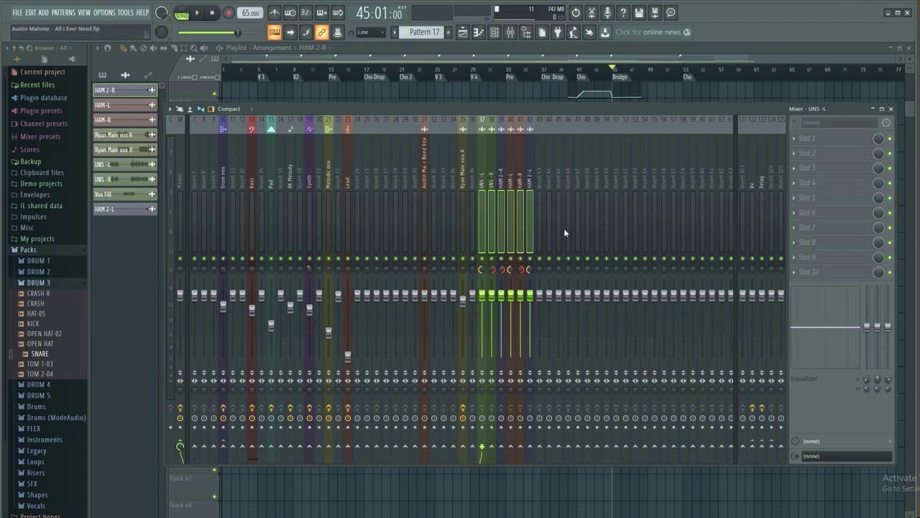
right_click(560, 448)
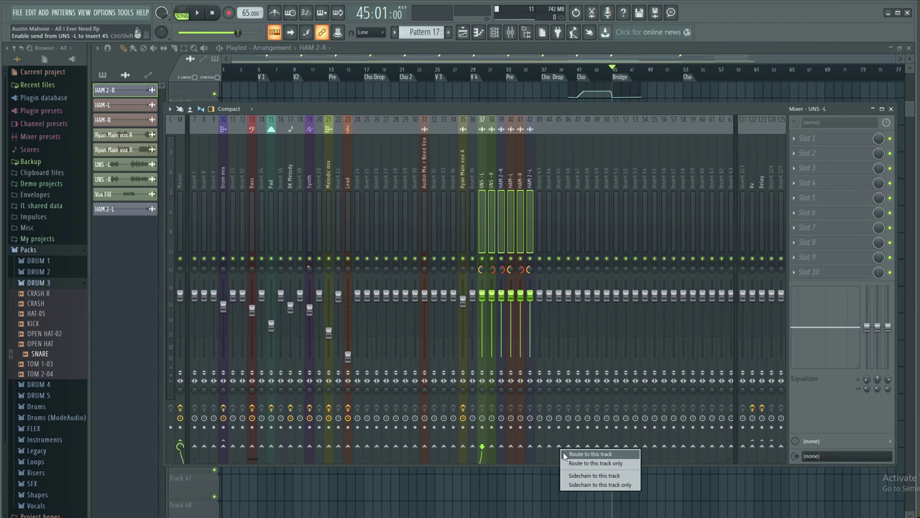
click(606, 463)
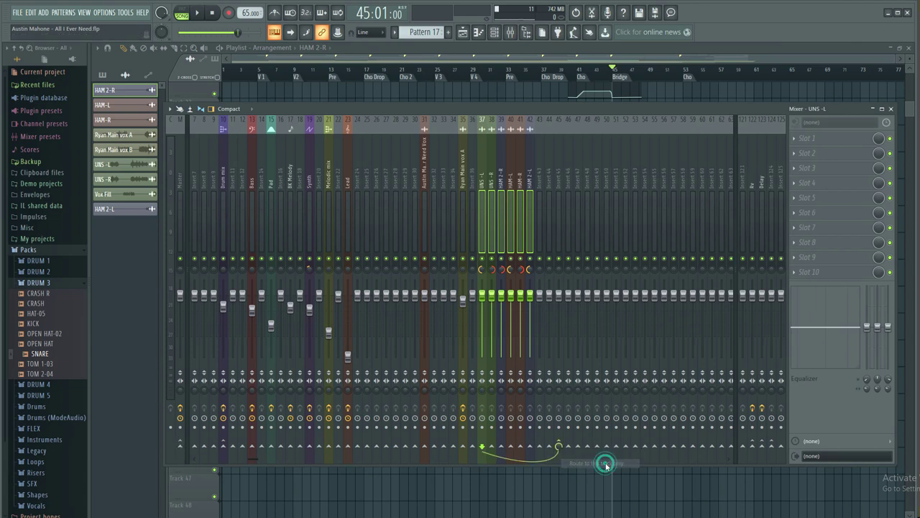
click(553, 184)
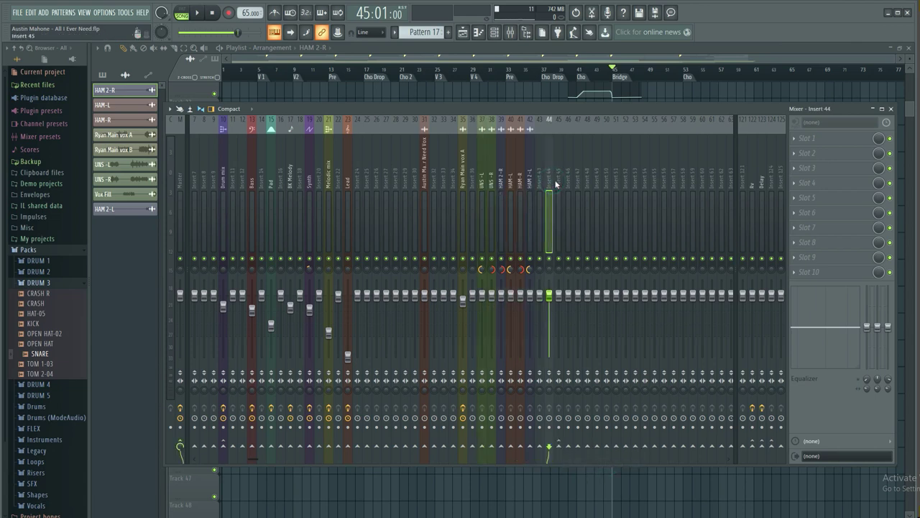
Step: Play the song while pulling the fader of Insert 45 all the way down to check that it controls the backing vocals
click(557, 181)
key(space)
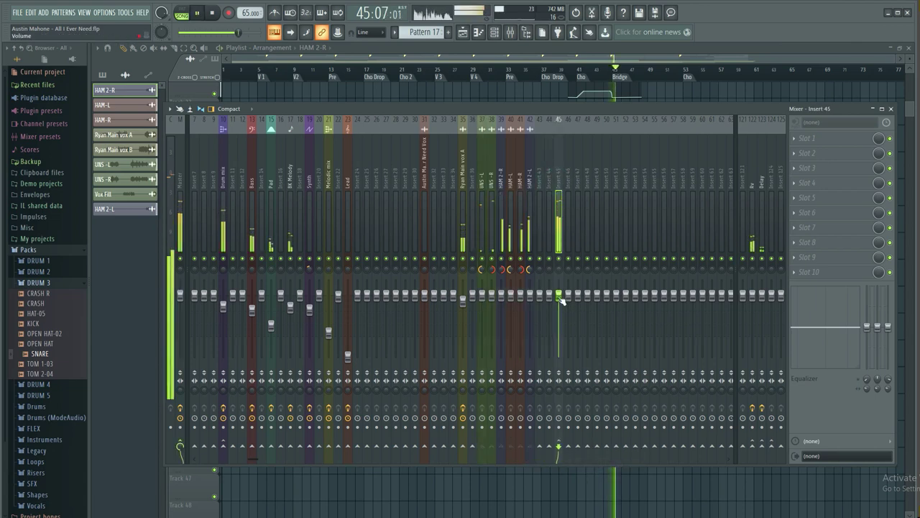
drag(558, 295, 559, 356)
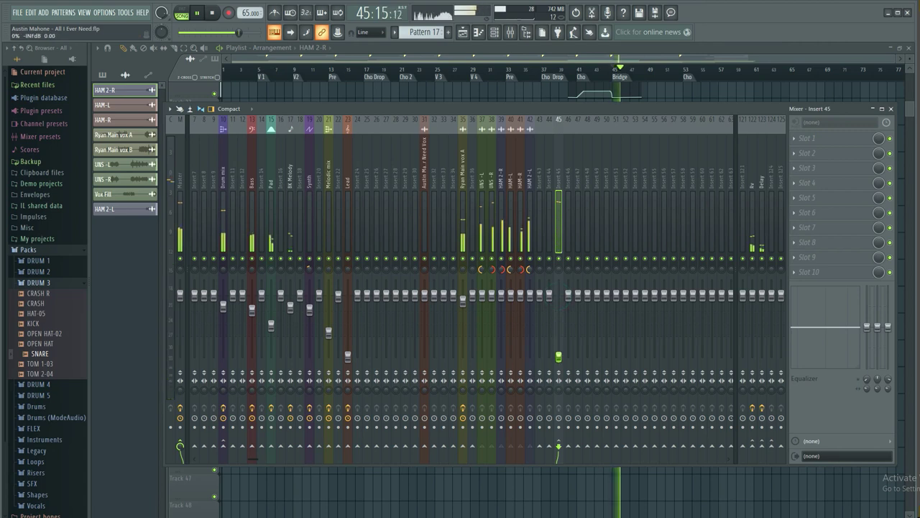
click(892, 110)
key(space)
Step: Trim the start of the last UNS-L and UNS-R clips to about bar 36 and delete their empty clips at the song's start
click(391, 70)
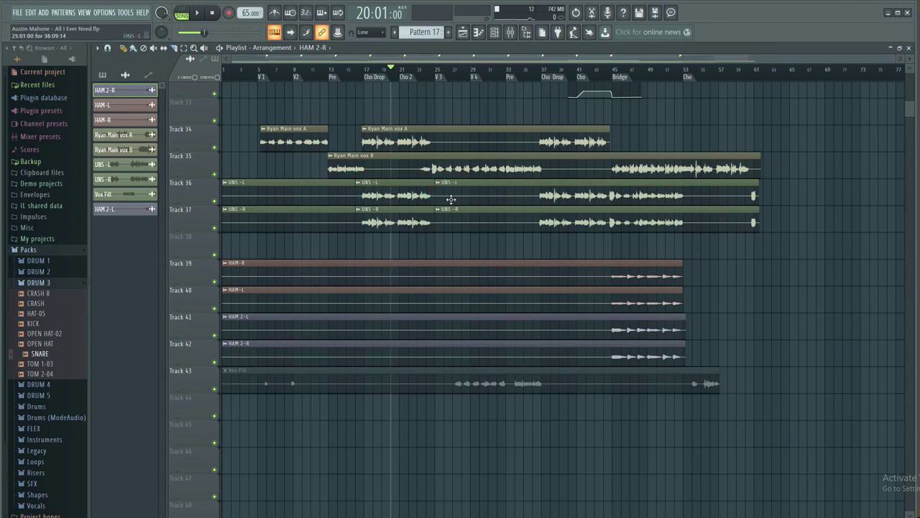
drag(435, 195, 535, 201)
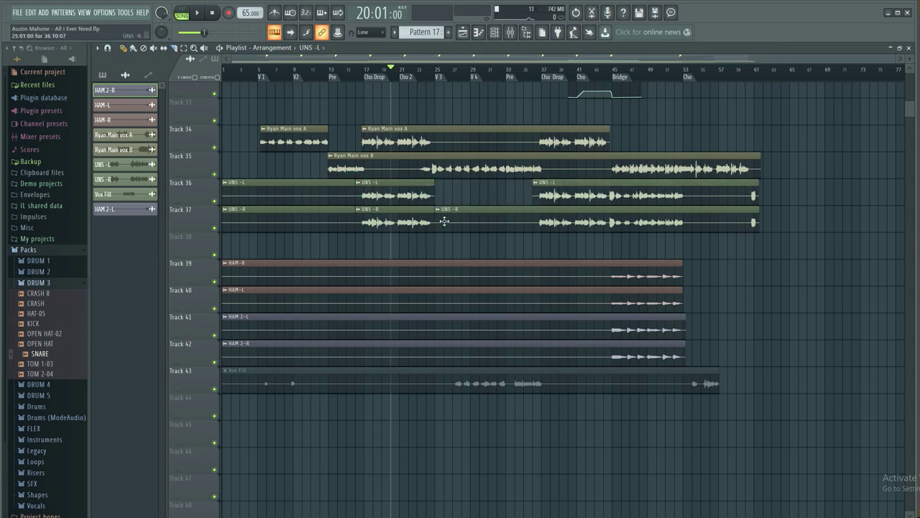
drag(439, 224, 544, 229)
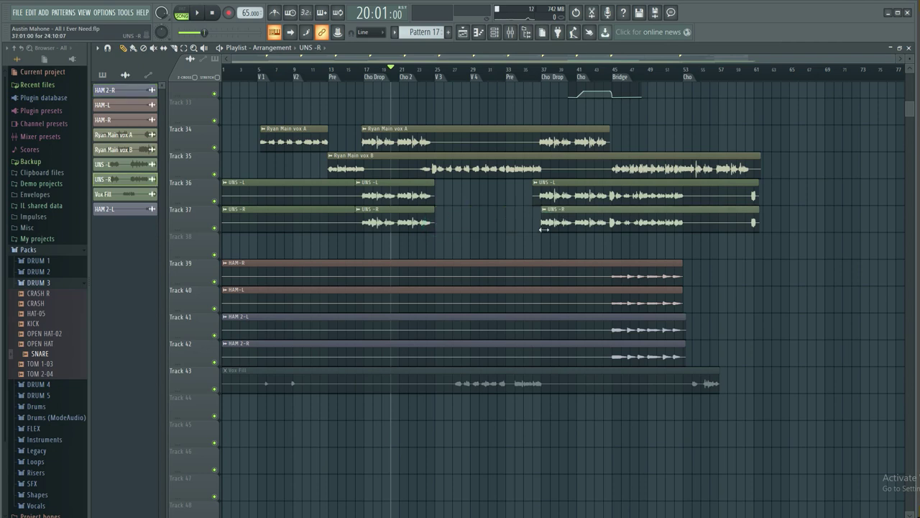
right_click(329, 190)
right_click(316, 218)
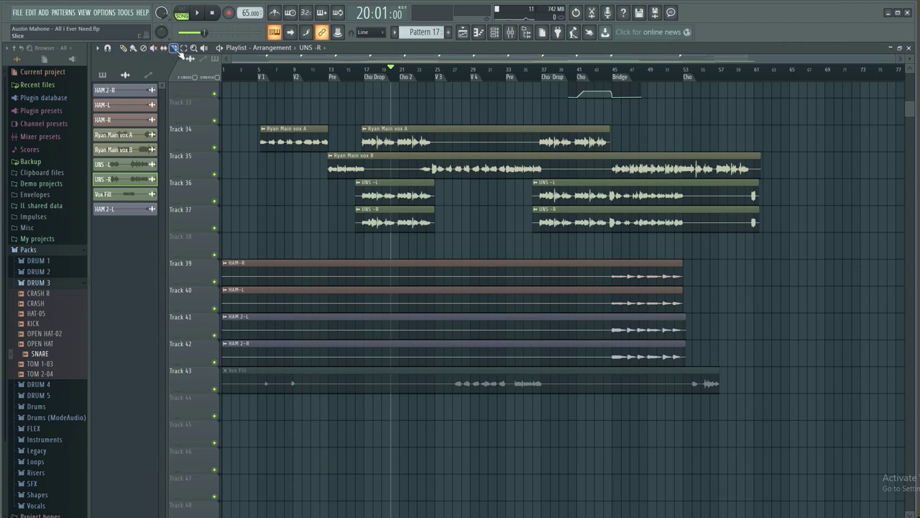
Step: Slice the HAM clips on Tracks 39 to 42 just before the Bridge marker and delete the silent parts ahead of the cut
drag(606, 363, 607, 364)
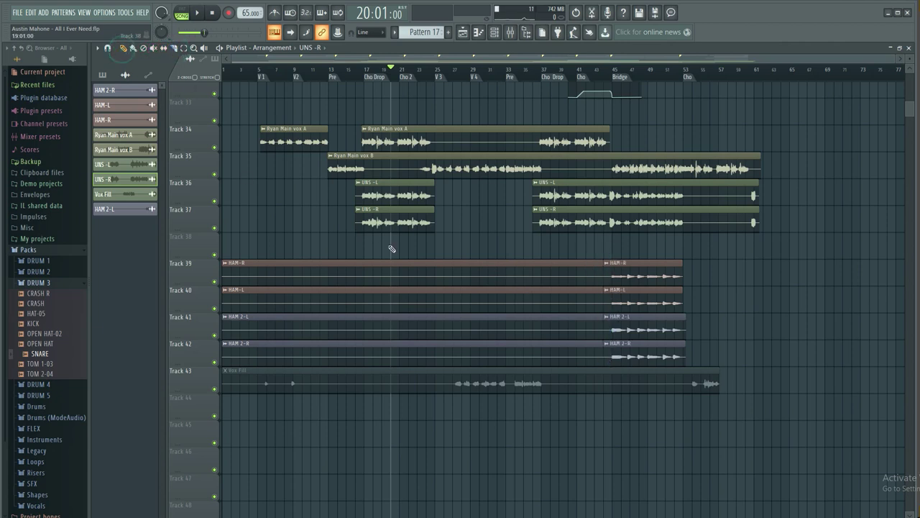
right_click(419, 266)
right_click(414, 292)
right_click(408, 319)
right_click(404, 345)
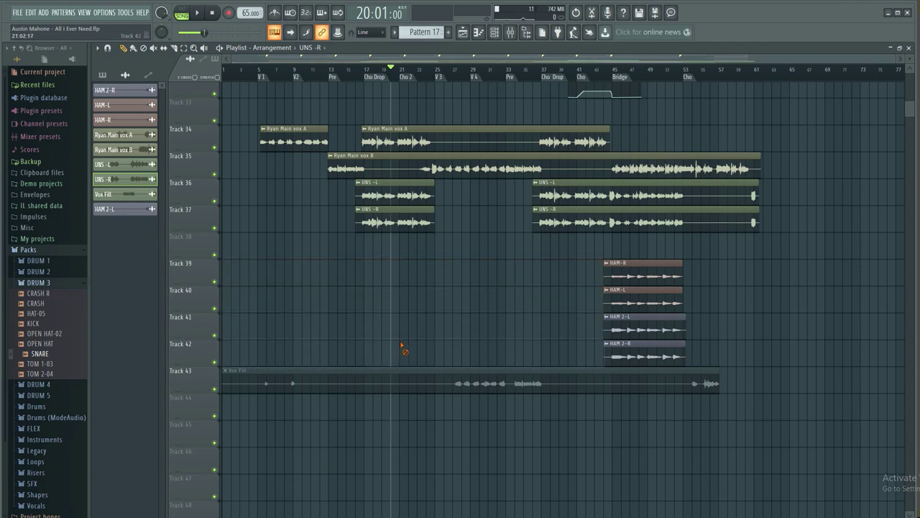
Step: Rename mixer Insert 45 as "Group vox"
click(510, 33)
click(464, 204)
click(473, 188)
right_click(472, 176)
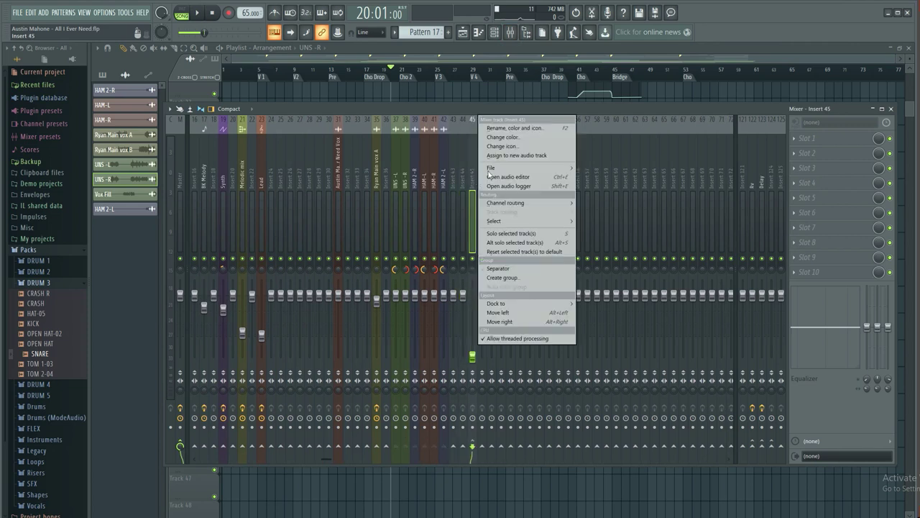
click(523, 128)
text(Group )
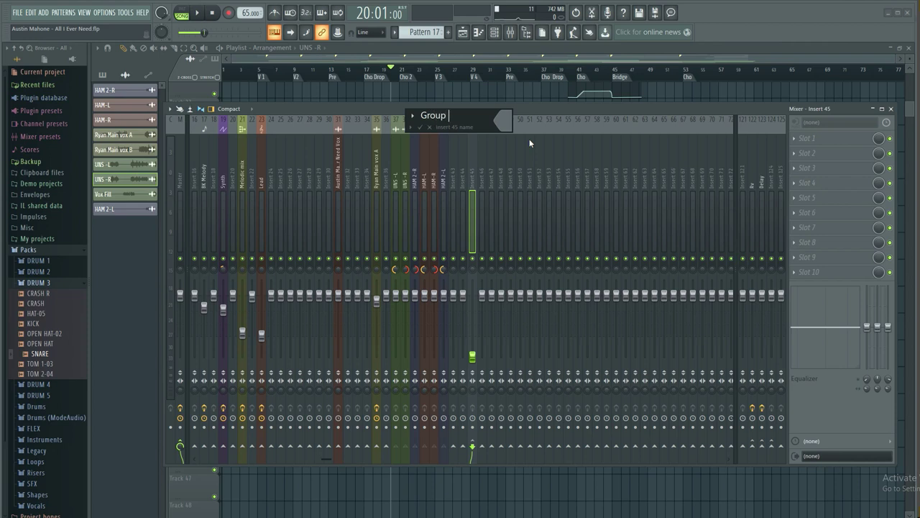
text(vox)
key(Return)
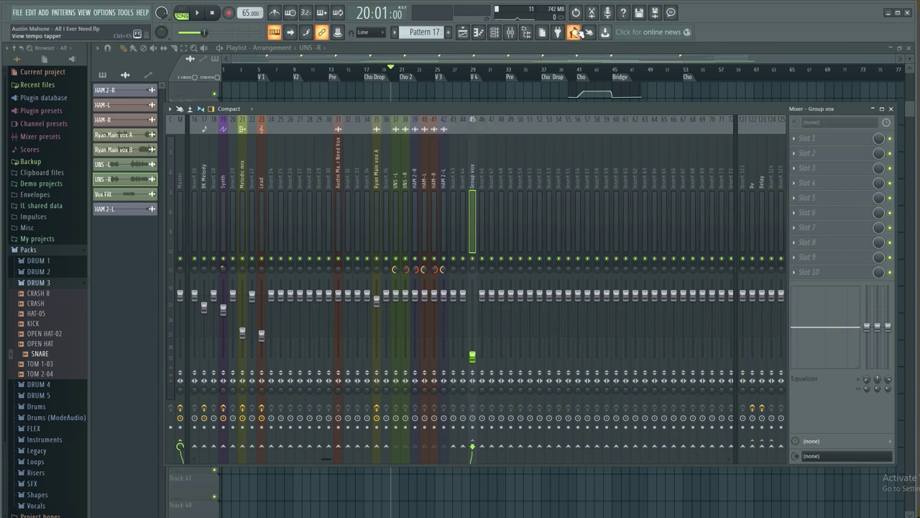
Step: Raise the Group vox fader during playback until the backing vocals sit slightly below the default level, and close the mixer
key(space)
drag(472, 355, 472, 318)
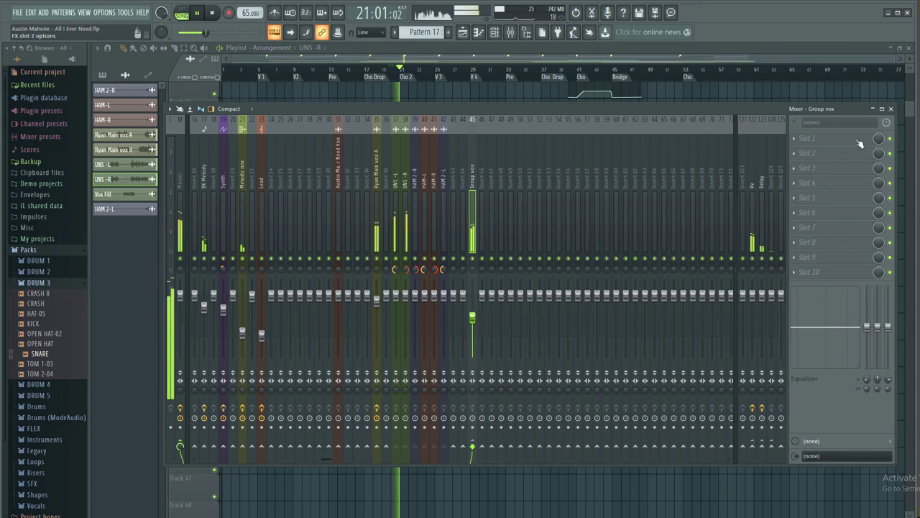
click(891, 109)
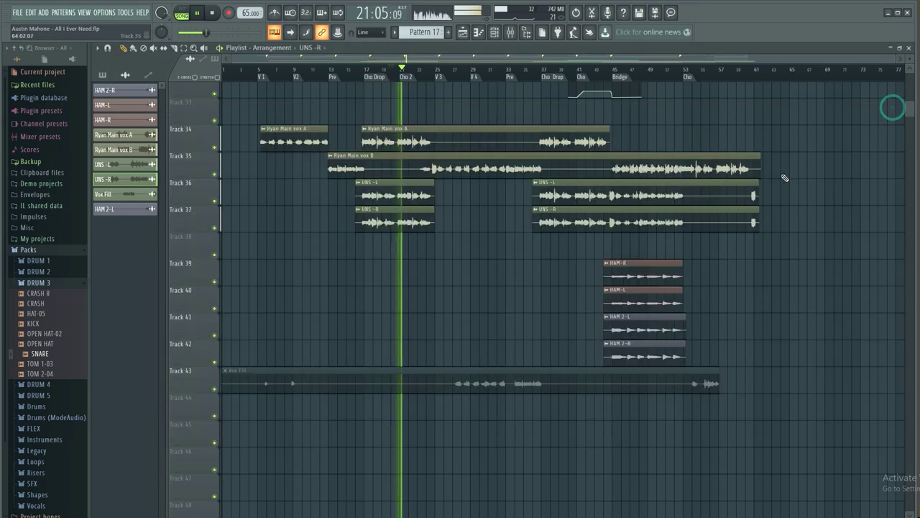
Step: Solo Tracks 36 and 37 with the UNS clips and play them from the Cho Drop marker with the mixer open
right_click(215, 202)
click(214, 228)
click(366, 75)
scroll(398, 158, up, 4)
key(space)
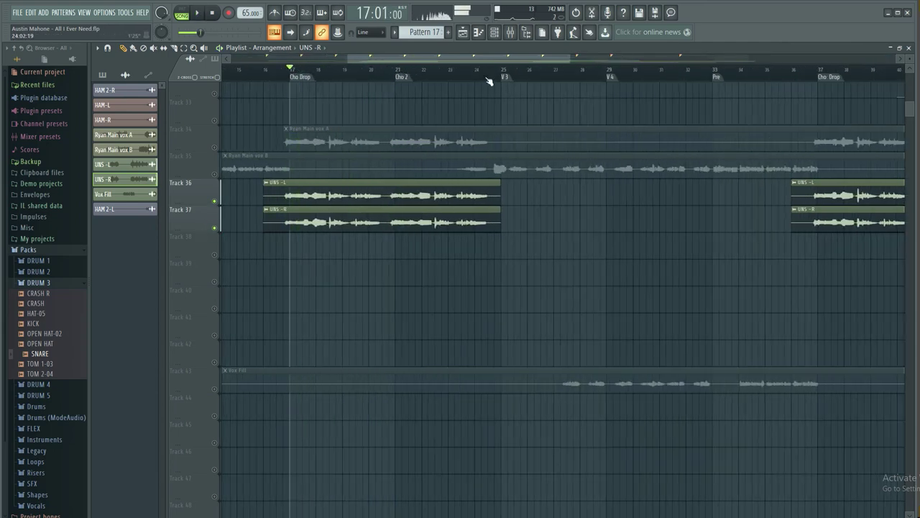
click(510, 33)
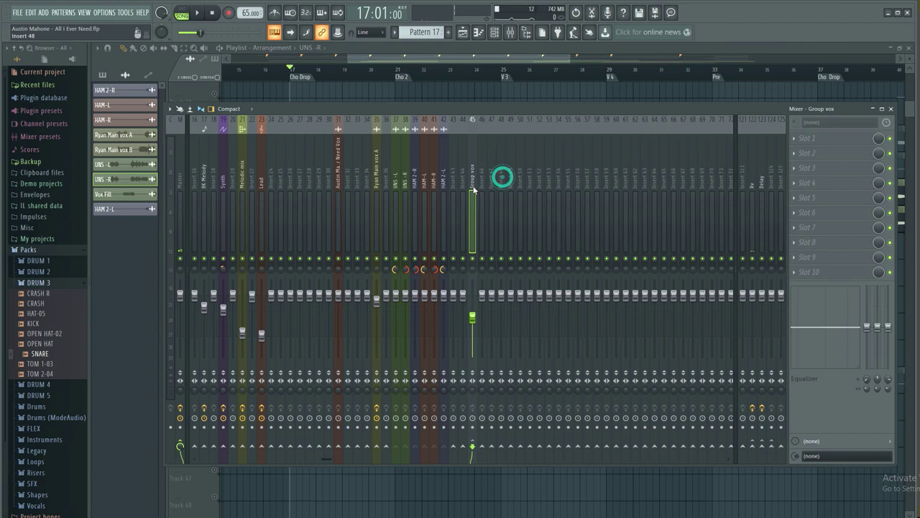
key(space)
key(space)
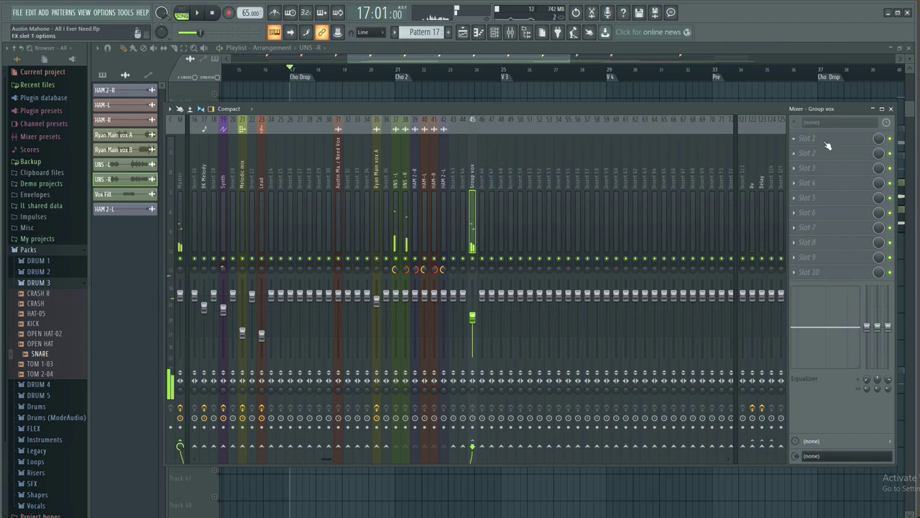
Step: Insert Fruity Parametric EQ 2 in the first effect slot of Group vox and set band 1 to High pass
click(807, 139)
click(708, 152)
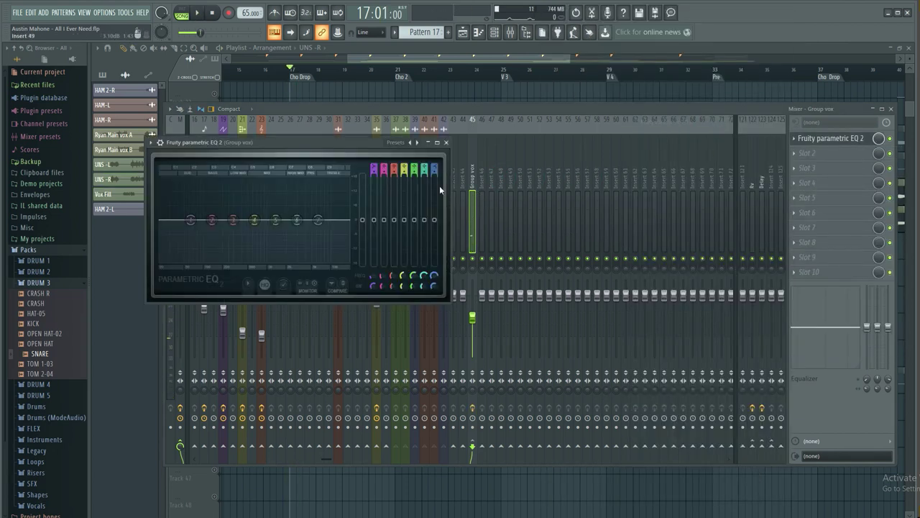
right_click(192, 220)
mouse_move(204, 245)
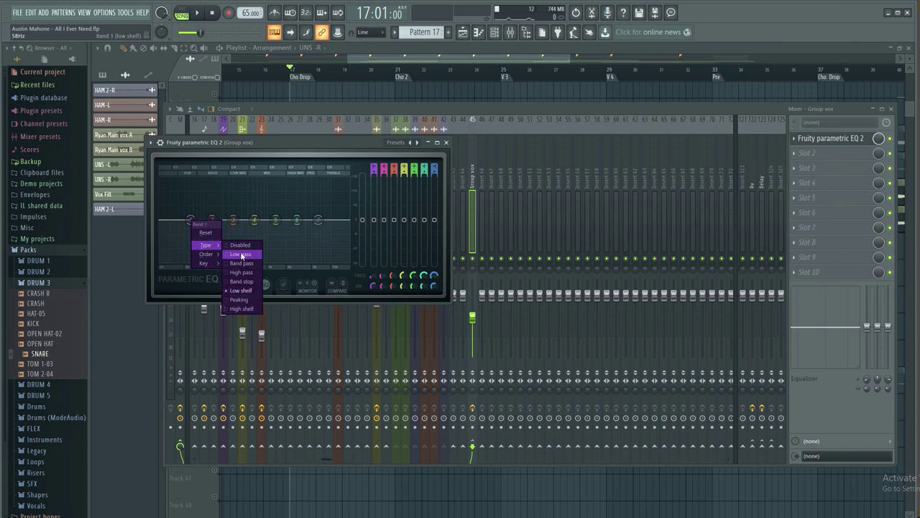
click(243, 275)
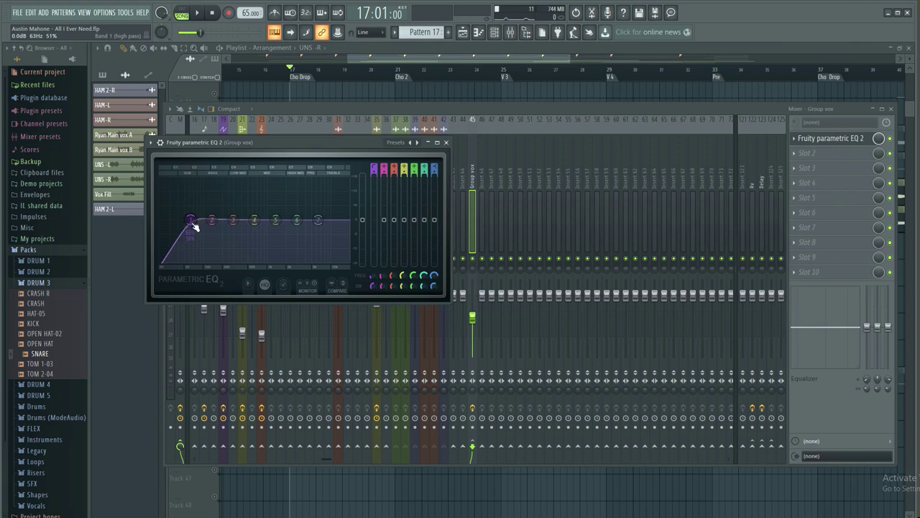
Step: During playback, raise the high-pass cutoff of EQ band 1 and cut the low mids with band 5
key(space)
drag(191, 220, 222, 219)
drag(296, 219, 243, 233)
scroll(286, 201, down, 5)
Step: Boost EQ band 6 by about 9 dB with a 14% bandwidth and sweep it up to about 5.7 kHz
drag(297, 220, 308, 199)
scroll(309, 201, down, 2)
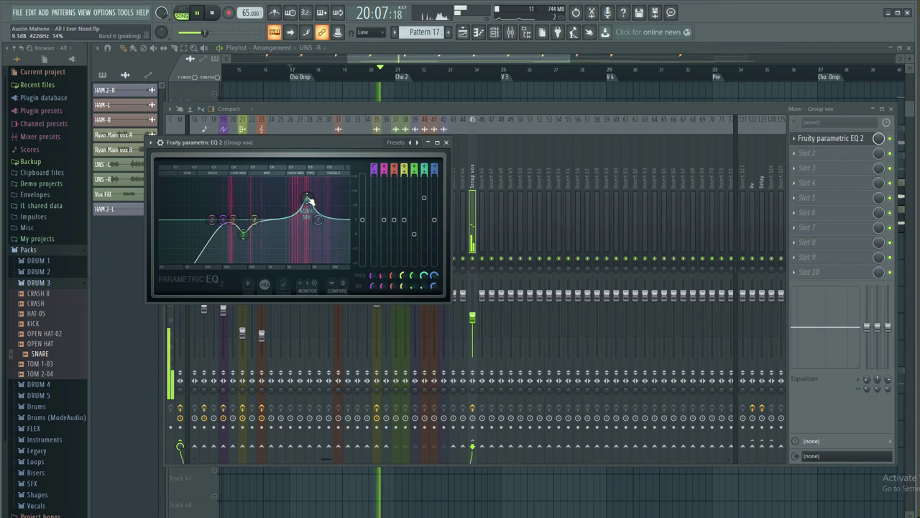
key(space)
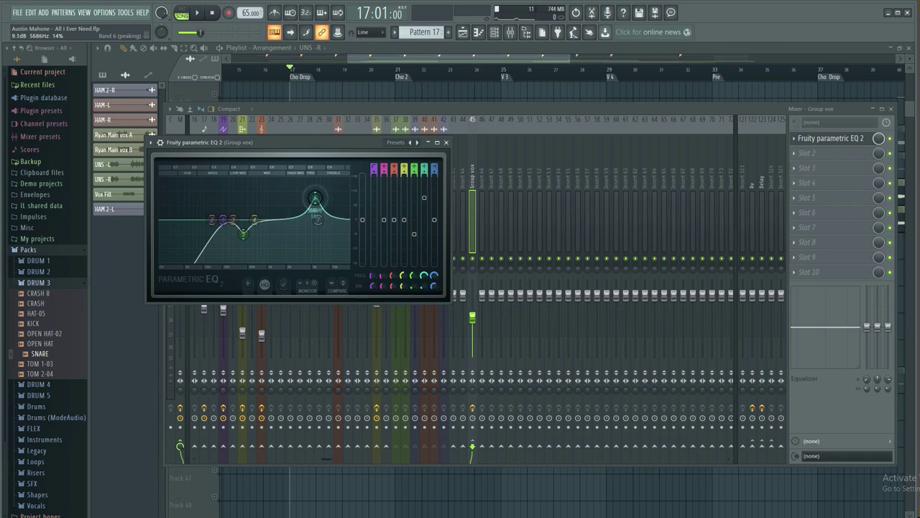
Step: Cut the upper mids with EQ band 6 and raise the high shelf of band 7 during playback, and close the EQ
key(space)
mouse_move(315, 198)
mouse_down()
mouse_move(303, 192)
mouse_move(314, 189)
mouse_move(304, 233)
mouse_move(320, 209)
mouse_up()
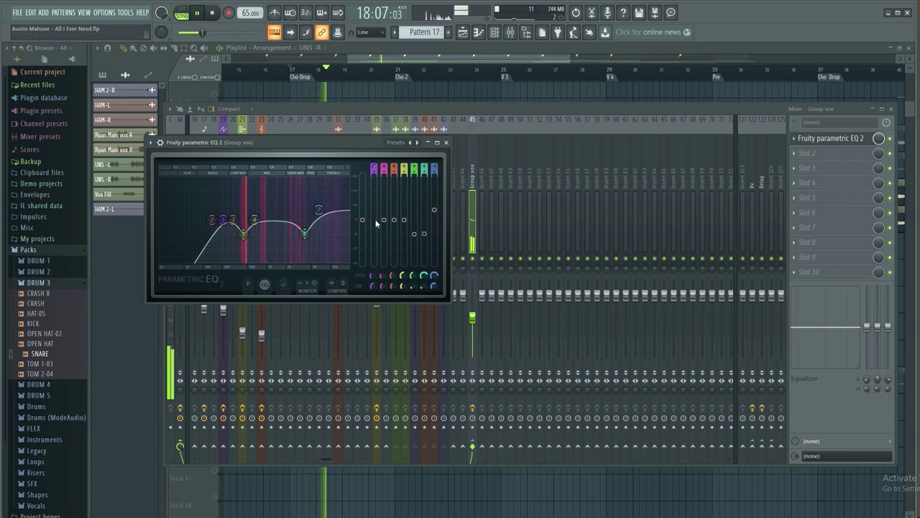
click(447, 143)
scroll(513, 210, down, 3)
click(383, 201)
click(356, 212)
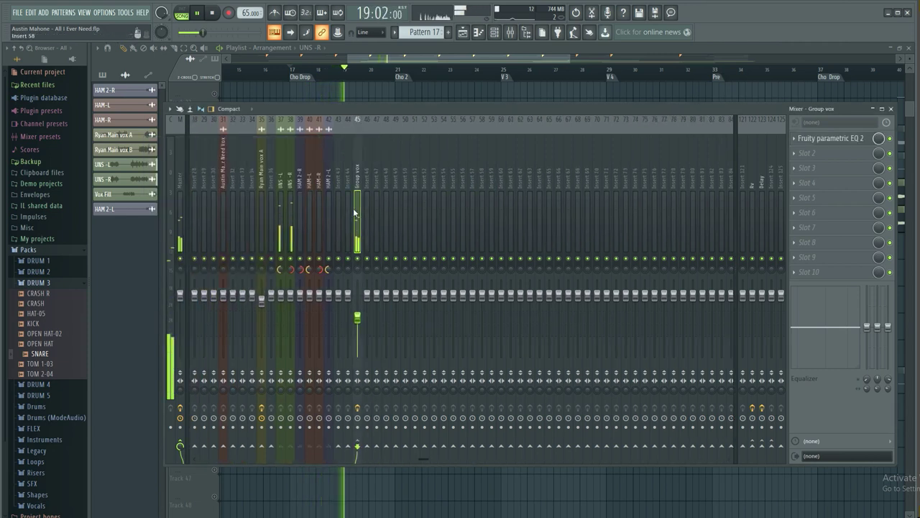
key(space)
Step: Insert FabFilter Pro-DS in the second effect slot of Group vox, with a high-pass frequency of 5.642 kHz, while playing the vocals
click(831, 153)
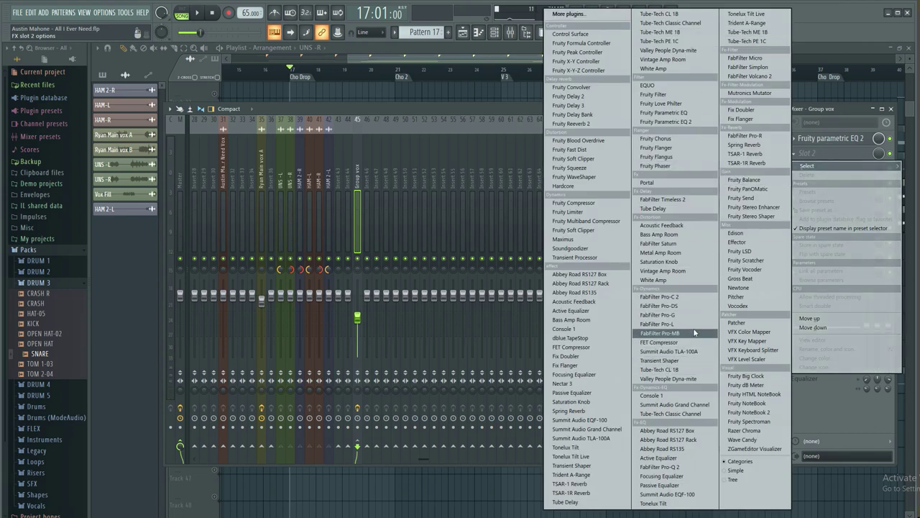
click(689, 306)
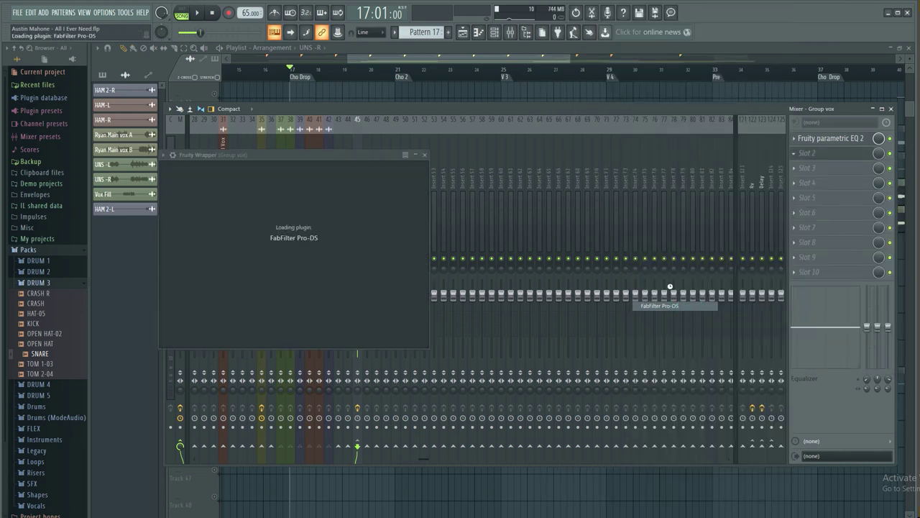
key(space)
click(222, 330)
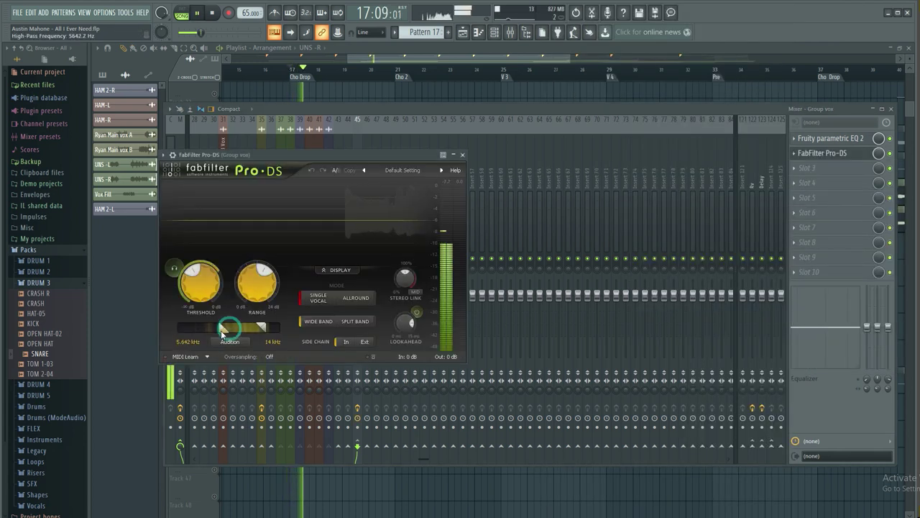
Step: Set the playback position to 18:09:00, where a UNS phrase begins, and play Tracks 36 and 37 from there
click(324, 74)
key(space)
scroll(334, 76, up, 5)
scroll(334, 76, up, 4)
click(329, 72)
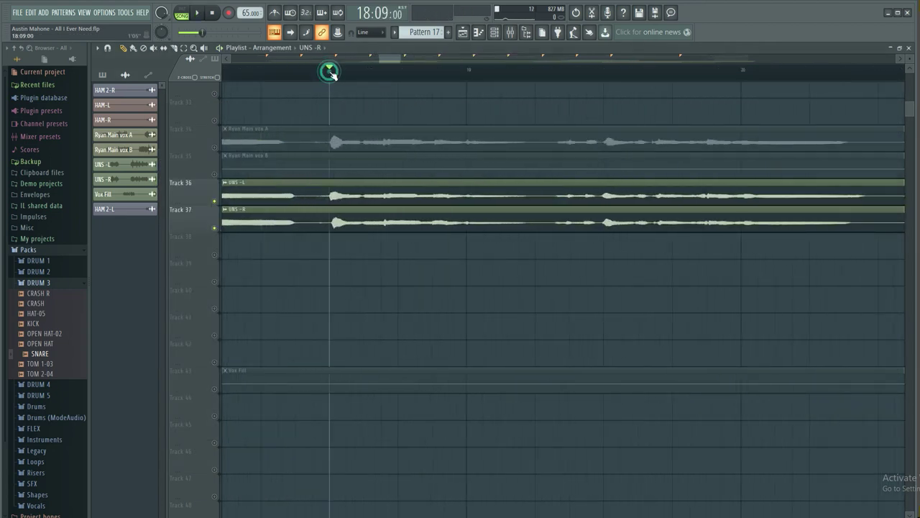
key(space)
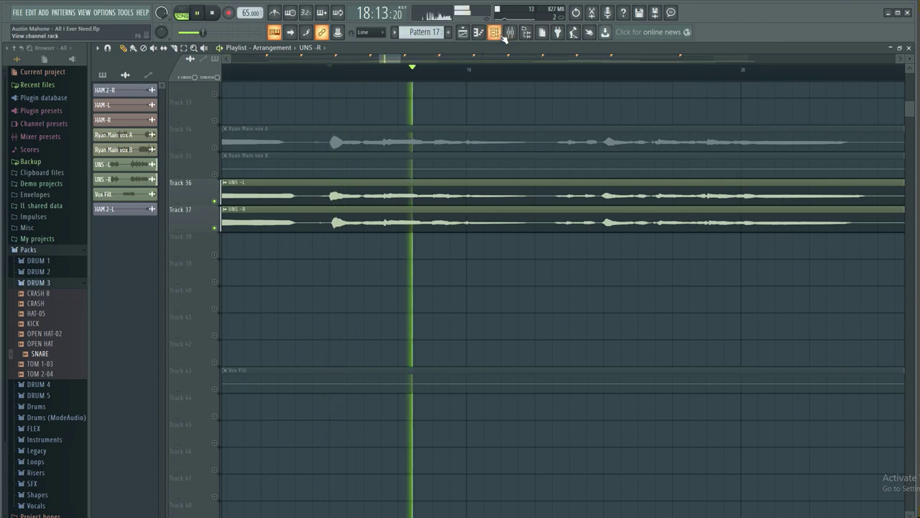
Step: Compare the Group vox sound with FabFilter Pro-DS enabled and bypassed by replaying the same phrase, and leave it enabled
click(509, 32)
key(space)
key(space)
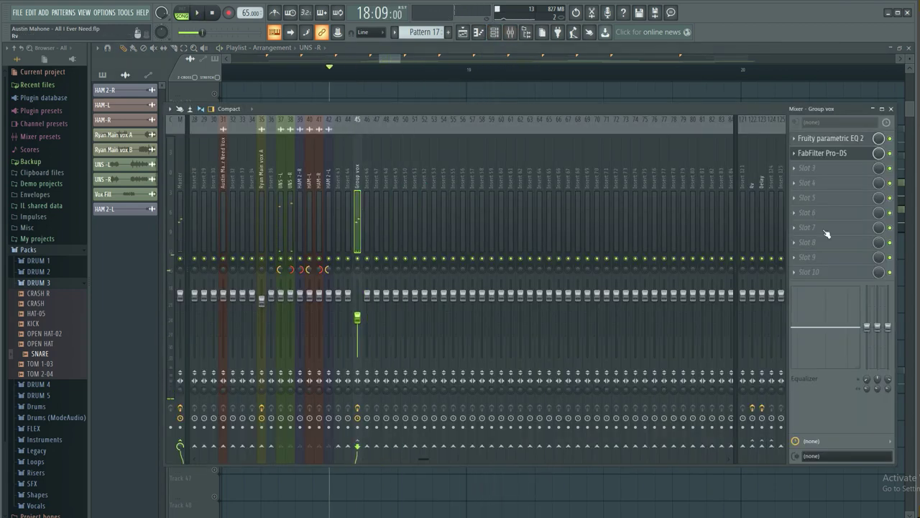
click(868, 159)
key(space)
click(890, 154)
key(space)
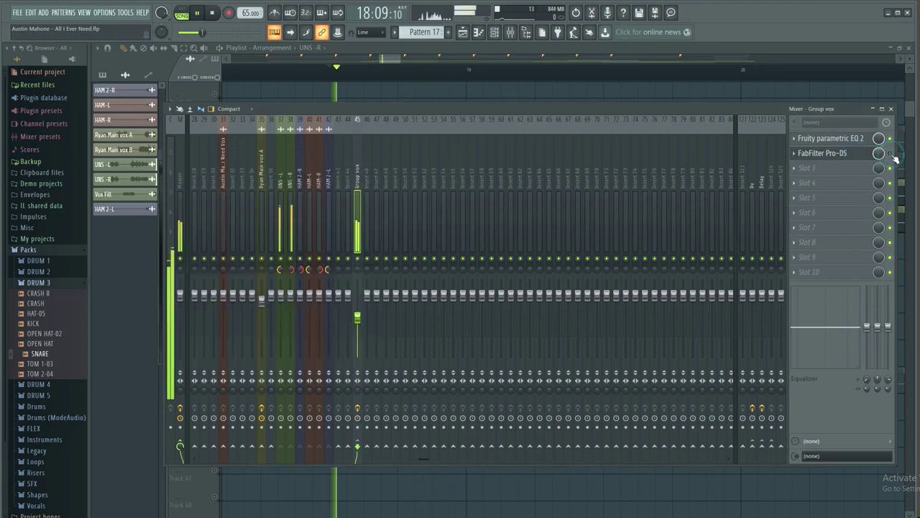
key(space)
click(891, 154)
key(space)
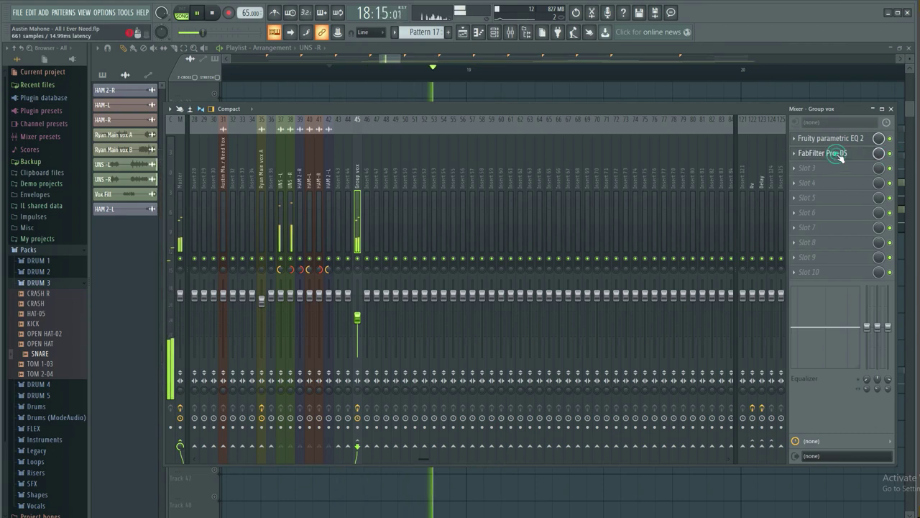
Step: Examine the FabFilter Pro-DS display during playback to see where it reduces sibilance, and close the plugin
click(840, 155)
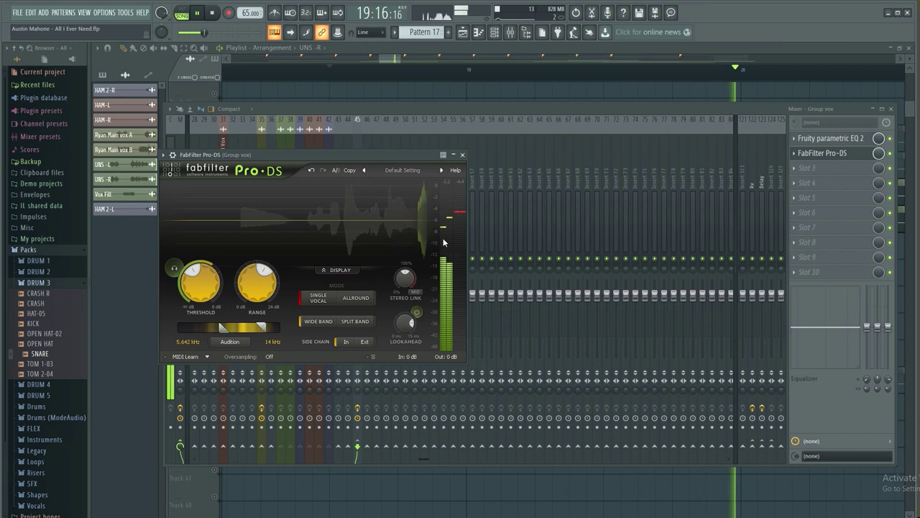
key(space)
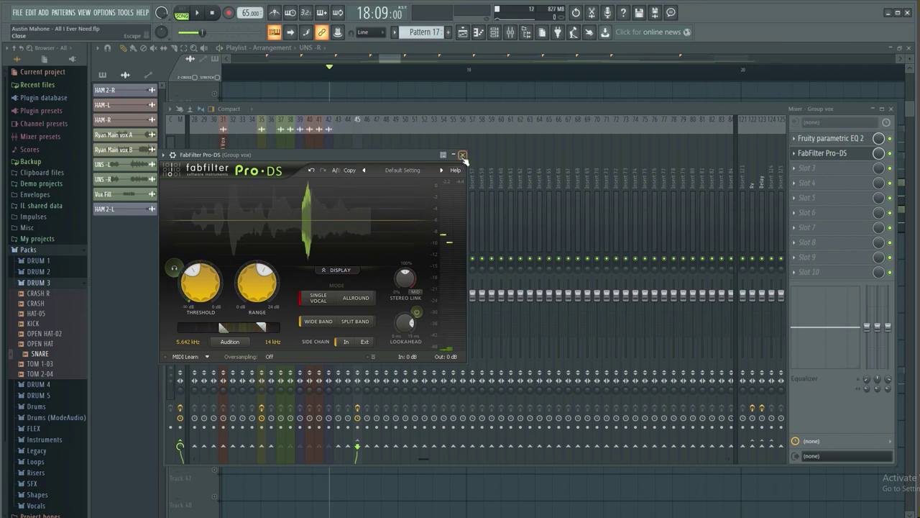
click(462, 155)
Step: Insert the Tube-Tech CL 1B compressor in the third effect slot of Group vox and start playback
click(832, 166)
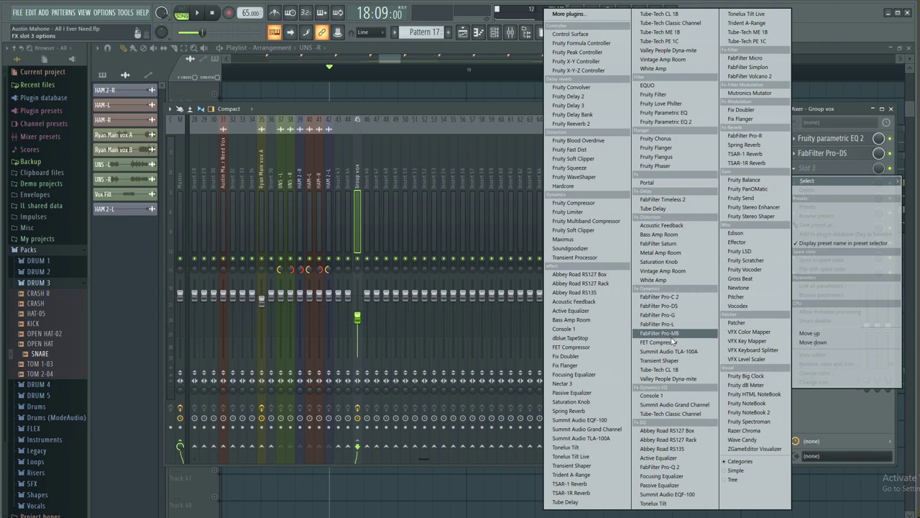
click(687, 370)
key(space)
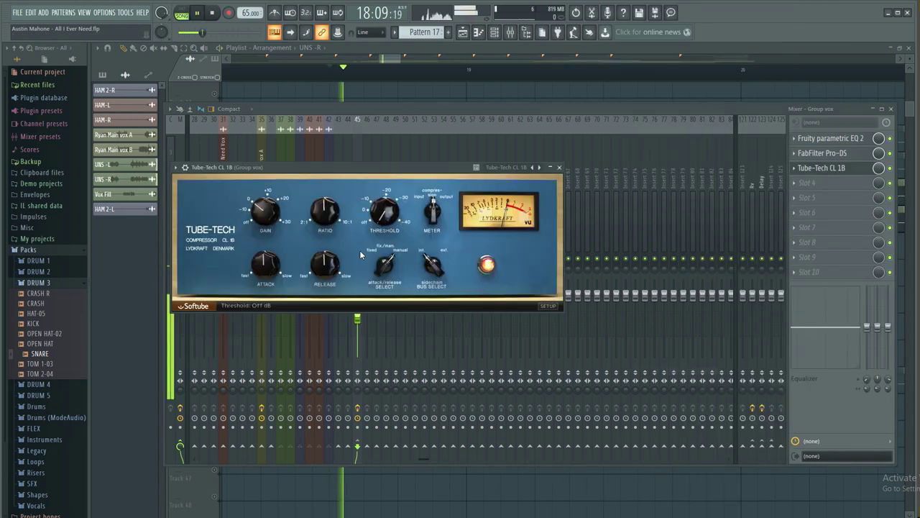
Step: Set the Tube-Tech CL 1B ratio to 4.4, move the playback position to 18:12:00 and reopen the compressor on Group vox
drag(343, 216, 326, 228)
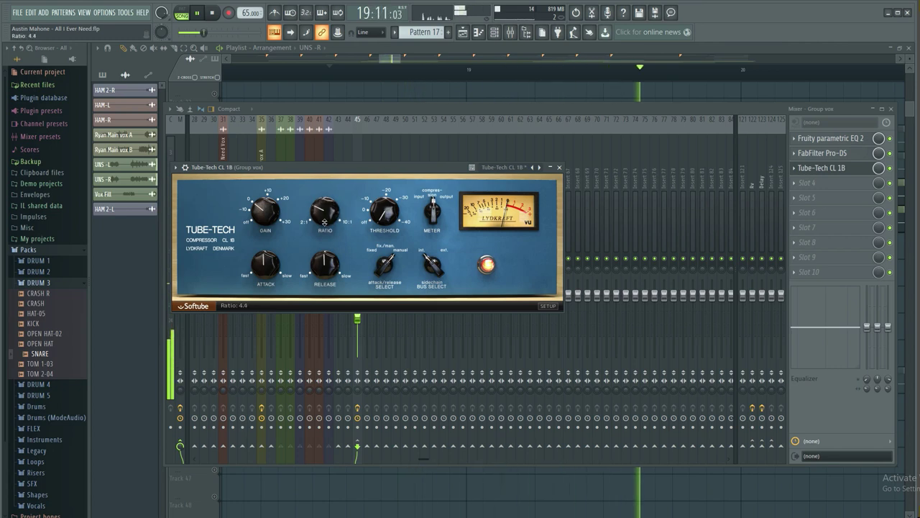
click(384, 70)
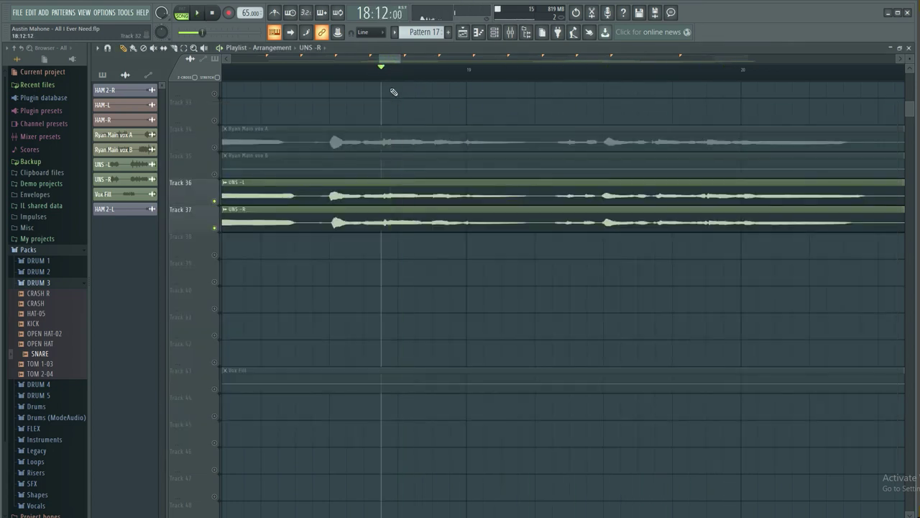
click(516, 34)
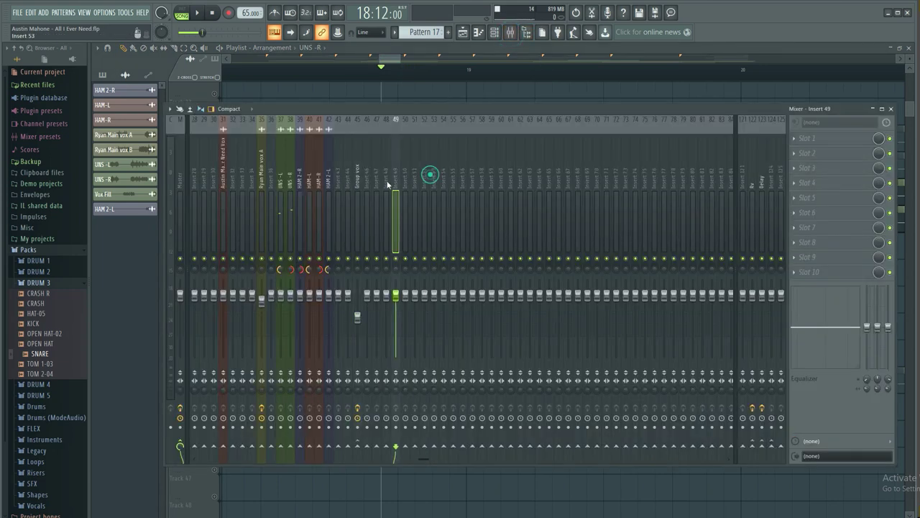
click(836, 173)
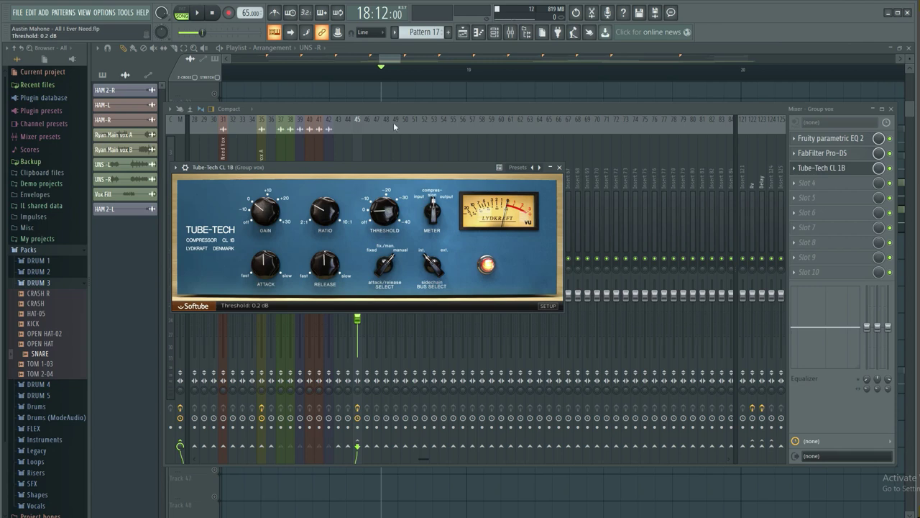
Step: Play the UNS phrase from 18:11:00, lower the Tube-Tech CL 1B threshold to -10.0 dB and stop playback
click(374, 71)
key(space)
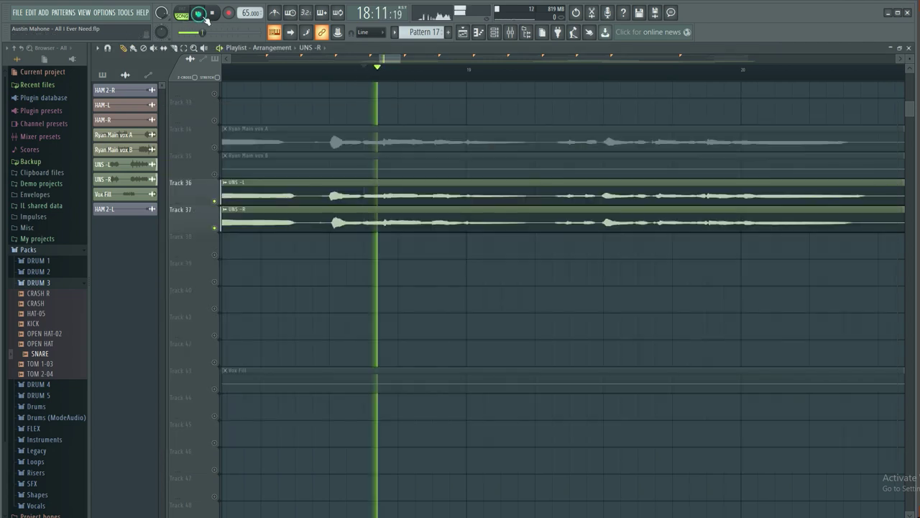
click(508, 34)
click(817, 168)
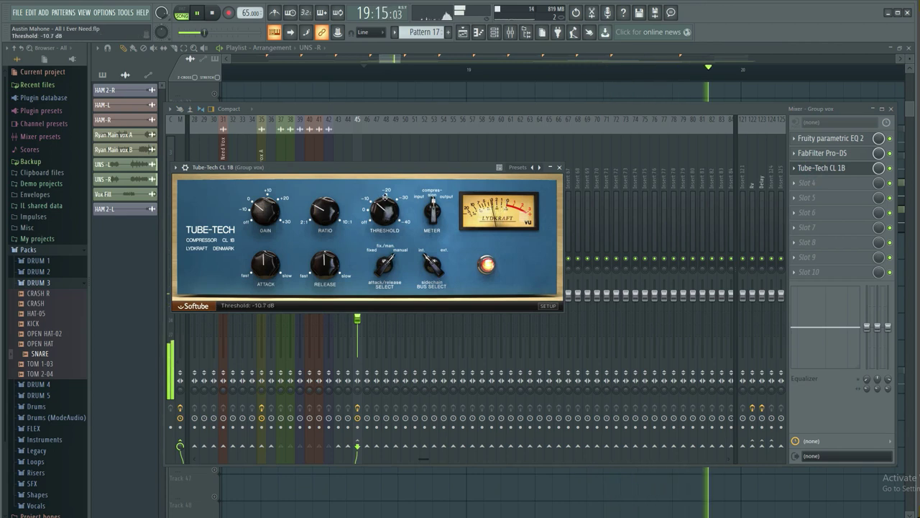
drag(385, 196, 385, 207)
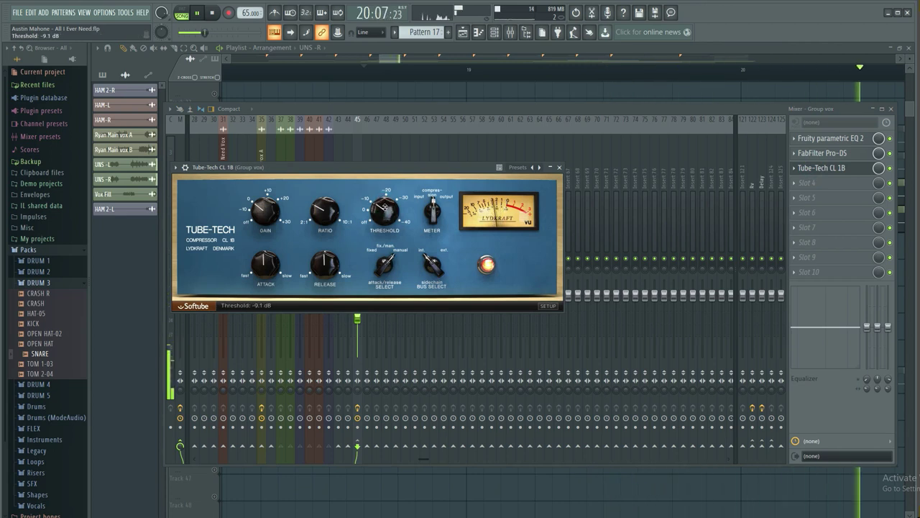
scroll(385, 205, down, 2)
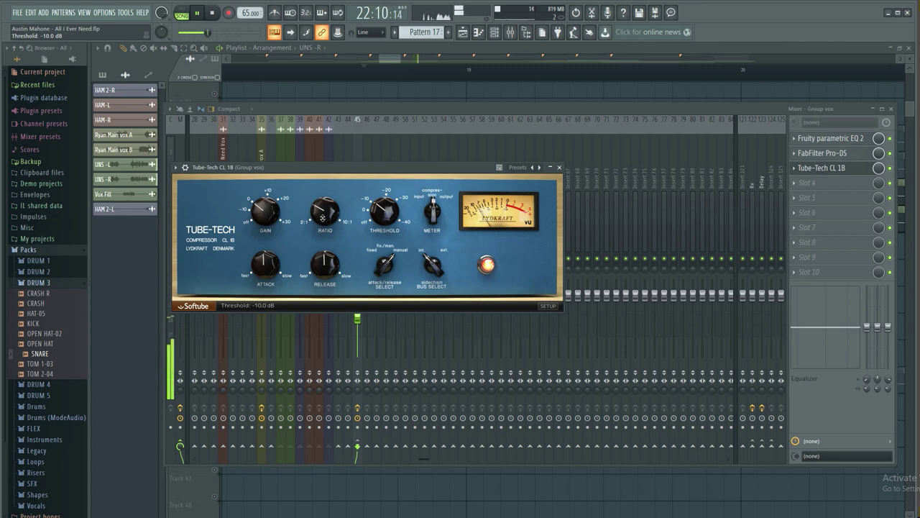
click(212, 13)
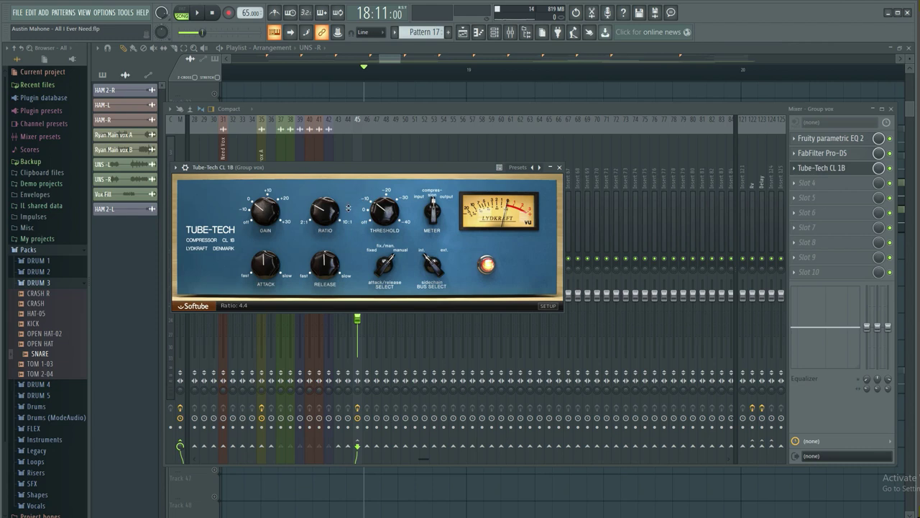
Step: Replay the phrase, raise the Tube-Tech CL 1B gain to 6.5 dB, and close the compressor
key(space)
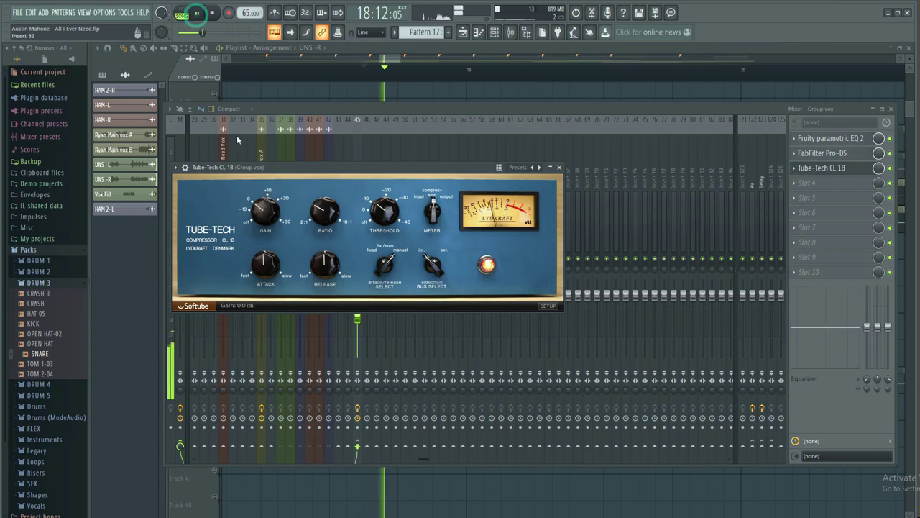
drag(265, 211, 266, 204)
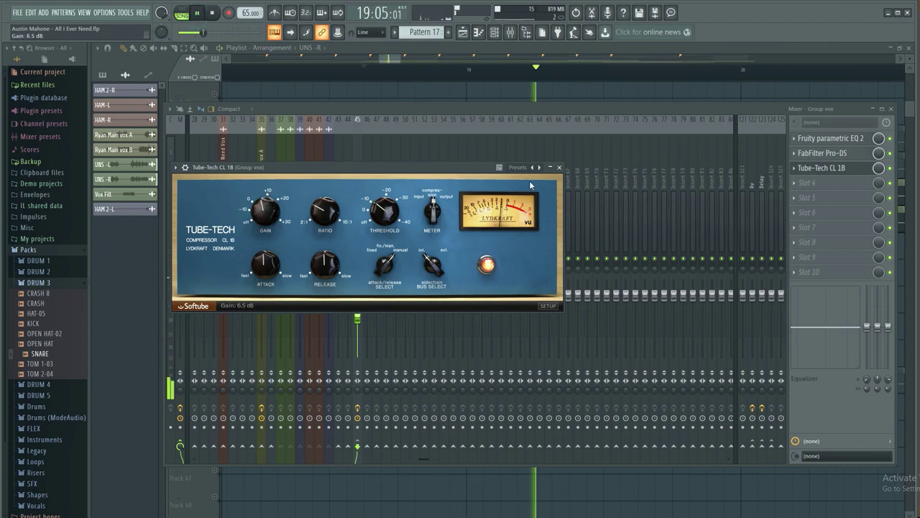
click(559, 167)
key(space)
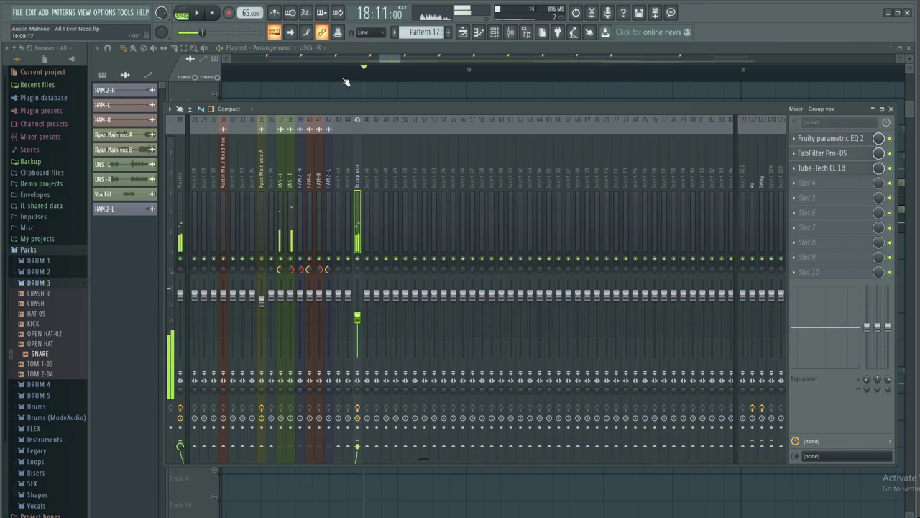
Step: Insert the Tube-Tech ME 1B equalizer in the fourth effect slot of Group vox and close its window
click(825, 184)
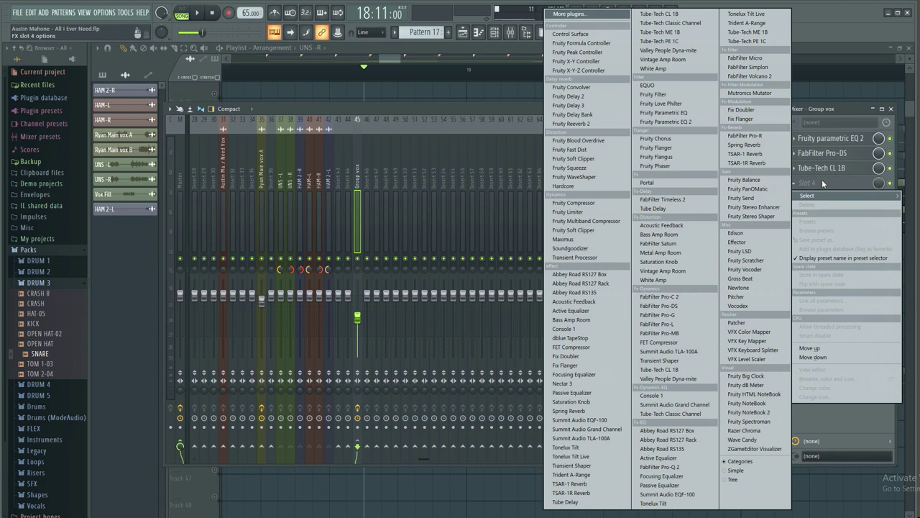
click(773, 33)
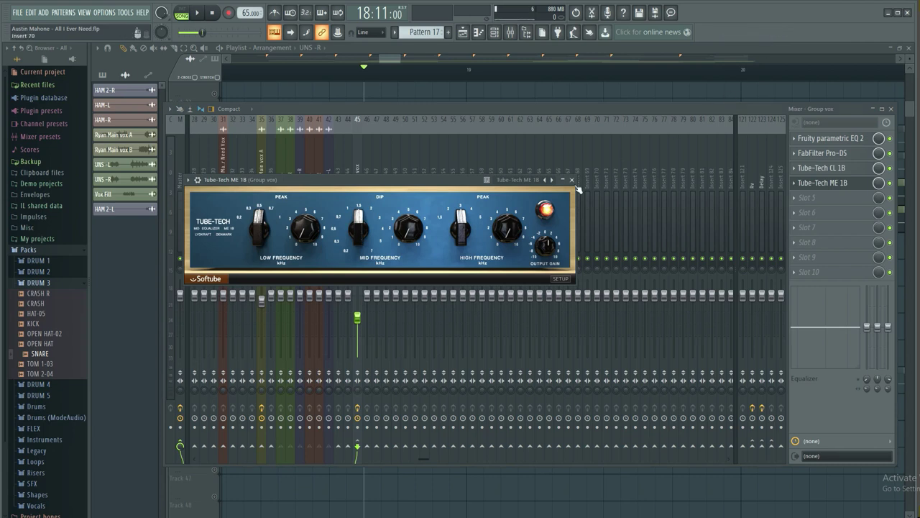
click(573, 180)
Step: Replace the Tube-Tech ME 1B in the fourth Group vox slot with the Tube-Tech PE 1C and reposition its window
click(795, 184)
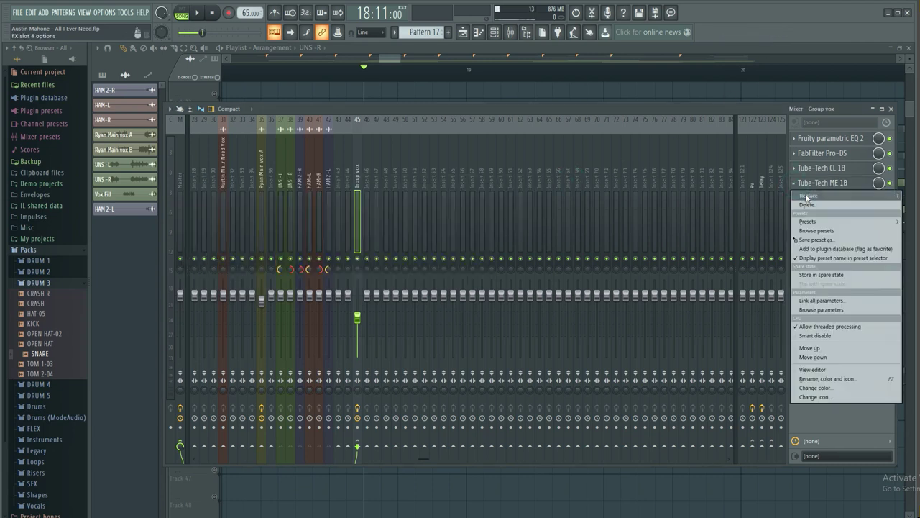
mouse_move(816, 223)
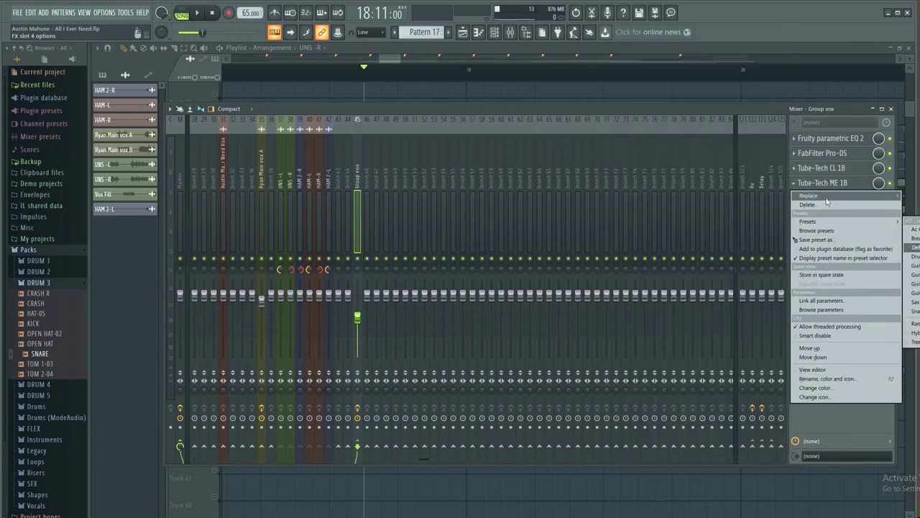
mouse_move(827, 202)
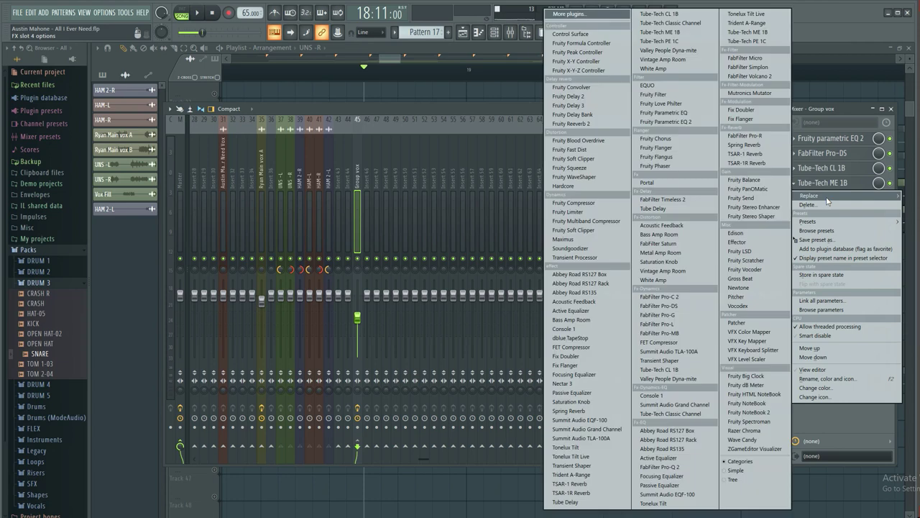
click(685, 43)
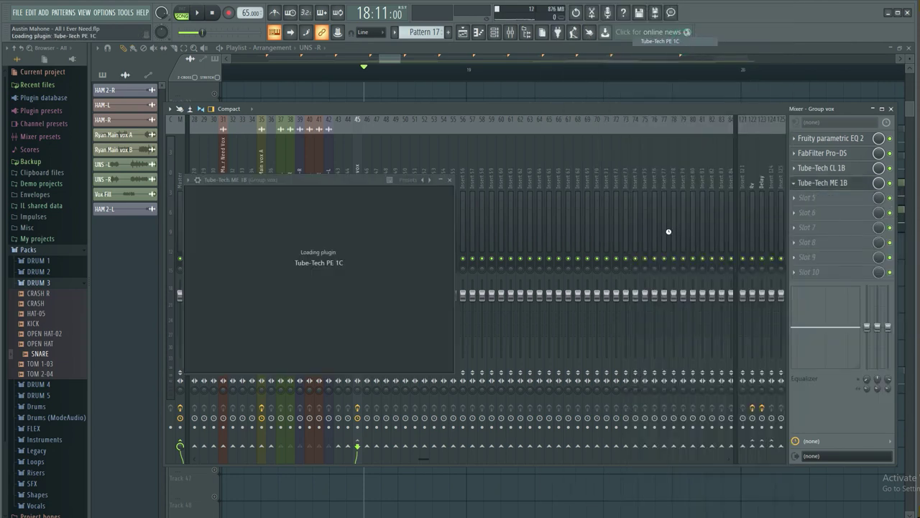
drag(413, 186, 391, 198)
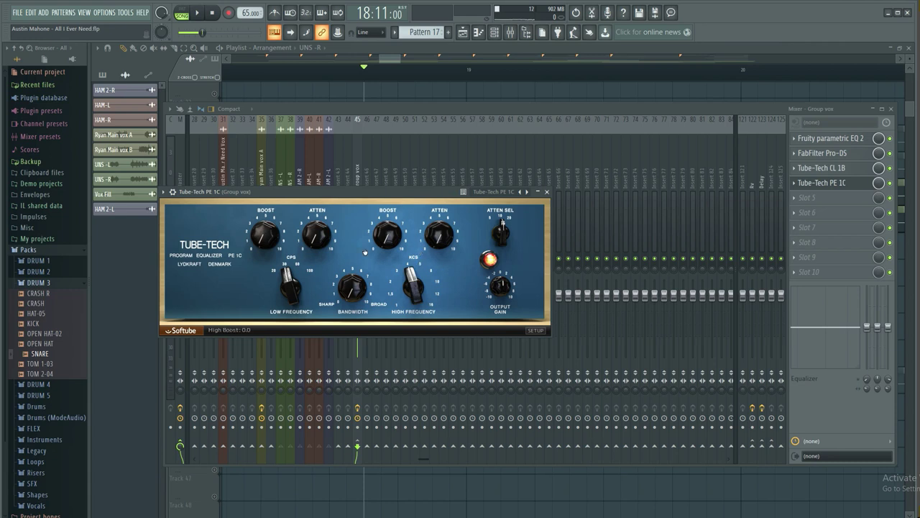
Step: Audition a strong low-frequency boost on the Tube-Tech PE 1C during playback and return it to 0.0
drag(269, 233, 256, 164)
key(space)
drag(251, 207, 264, 270)
key(space)
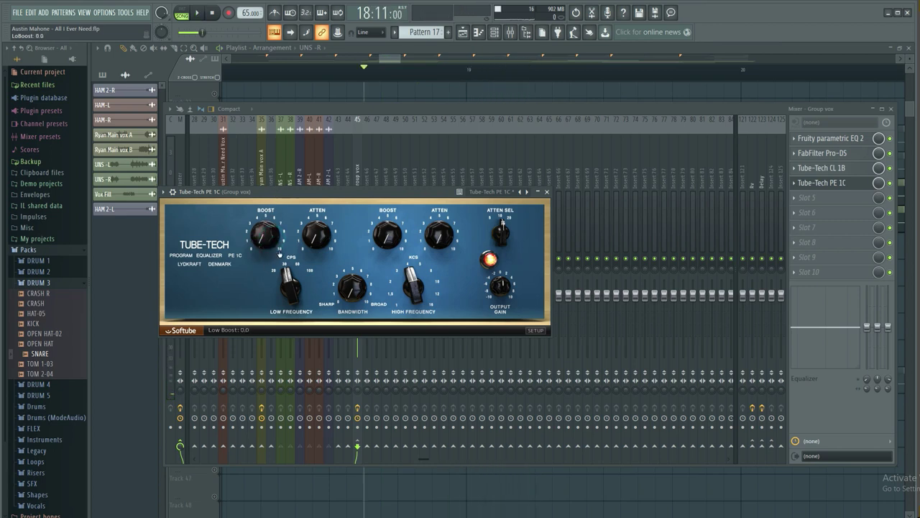
Step: Audition the Tube-Tech PE 1C low-frequency attenuation during playback and set it to 4.7
drag(319, 242, 320, 176)
drag(273, 230, 259, 182)
key(space)
drag(310, 245, 328, 243)
key(space)
key(space)
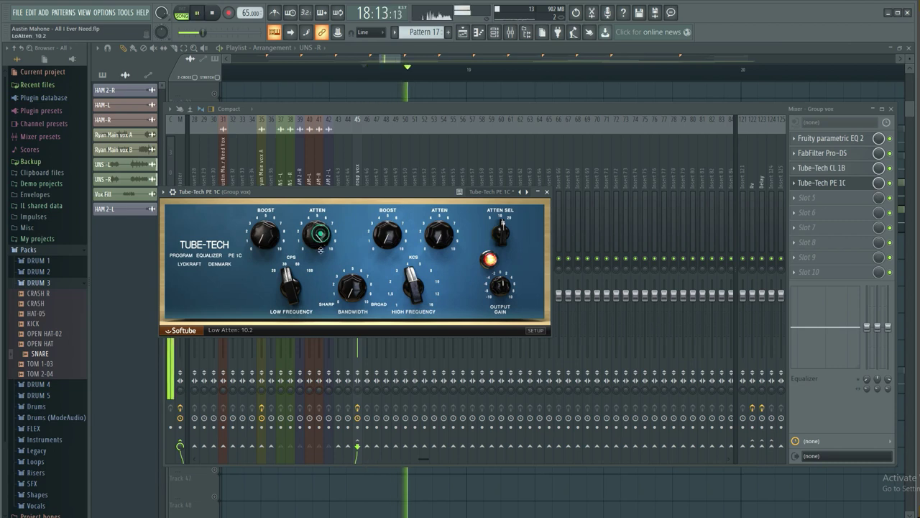
drag(333, 205, 321, 253)
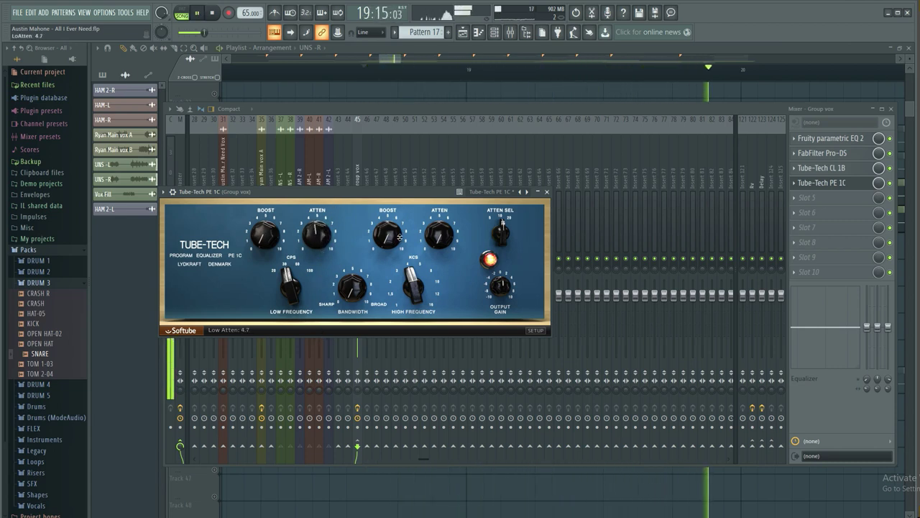
Step: Audition the Tube-Tech PE 1C high-frequency boost at an extreme setting and set it to 6.3
key(space)
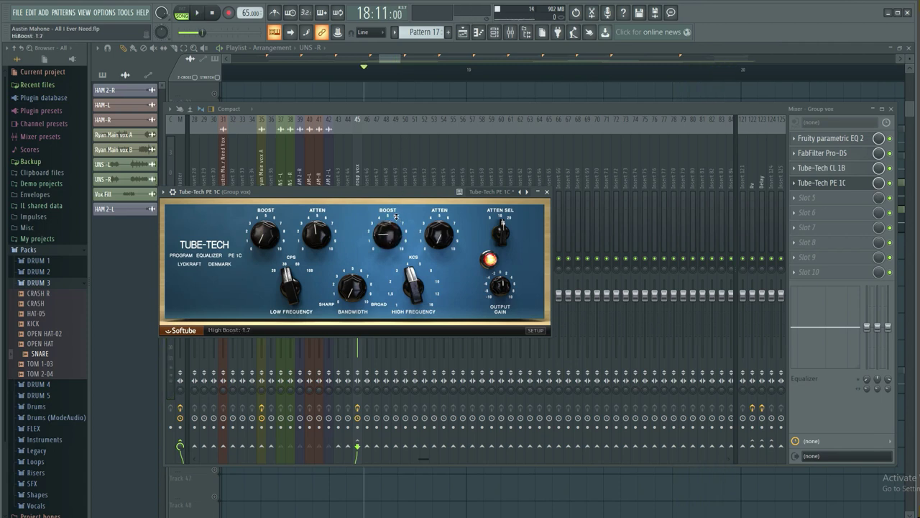
key(space)
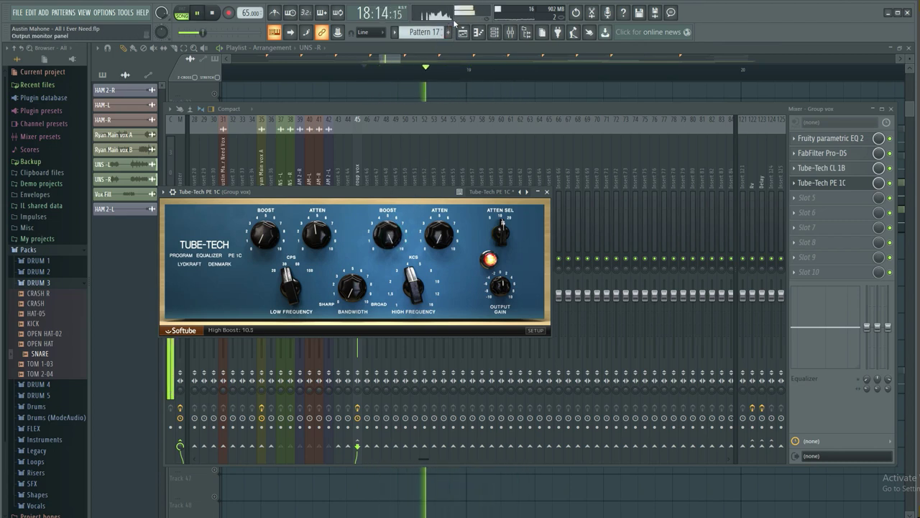
key(space)
drag(387, 235, 376, 290)
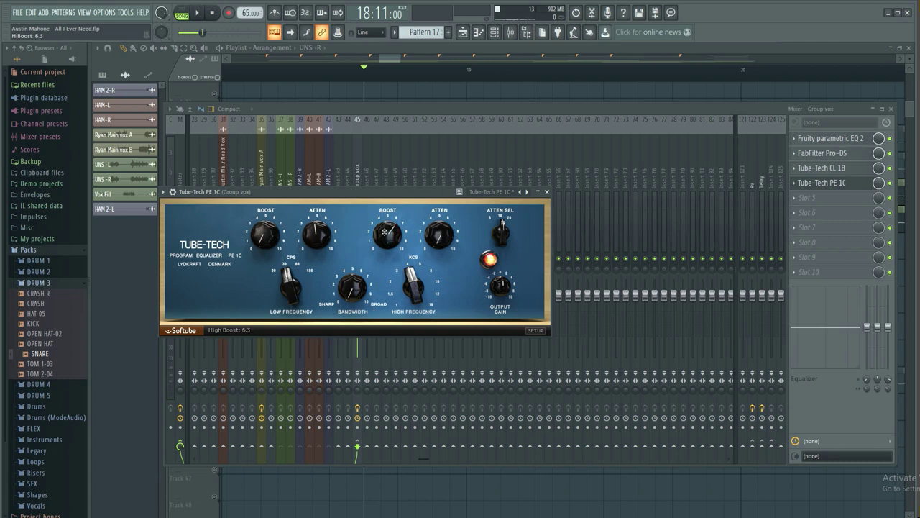
Step: Set the Tube-Tech PE 1C high-frequency attenuation to 6.5 while listening, and close the equalizer
key(space)
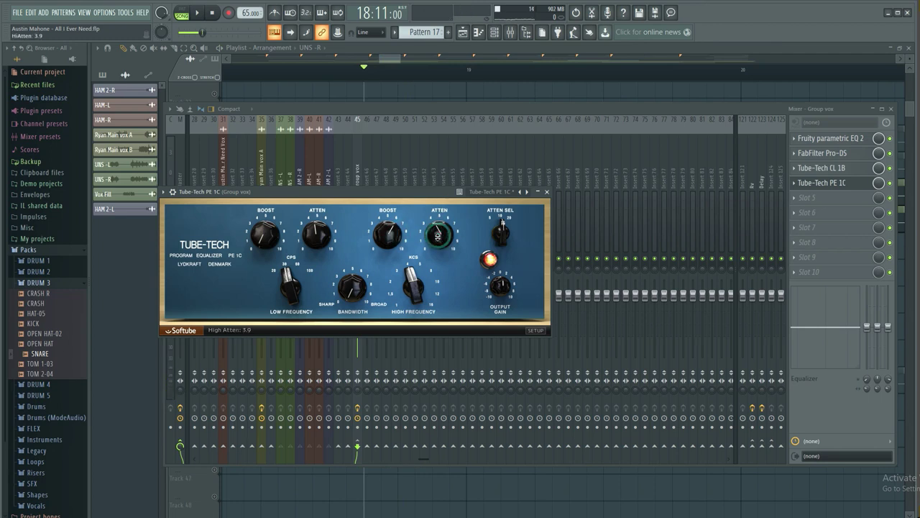
drag(437, 236, 442, 216)
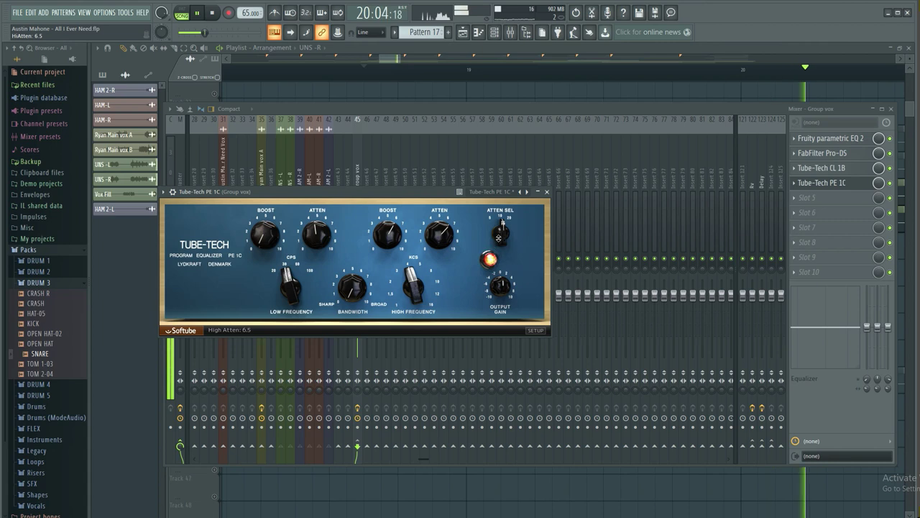
click(547, 191)
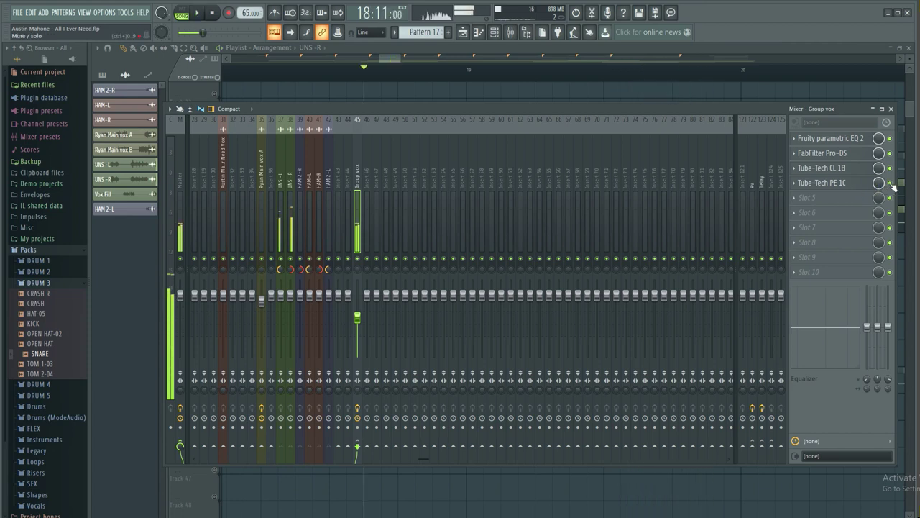
Step: Replay the phrase to compare Group vox with the Tube-Tech PE 1C enabled and bypassed, and leave it enabled
key(space)
key(space)
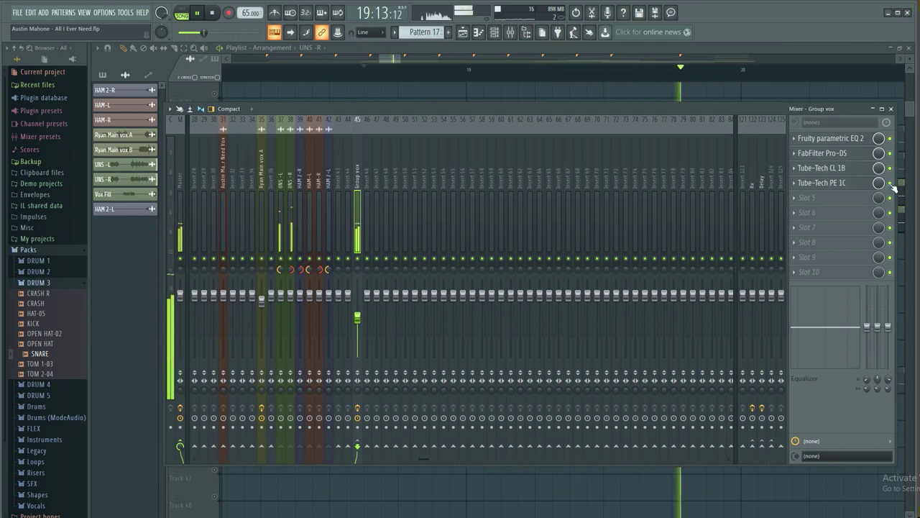
key(space)
Step: Insert Fruity Chorus in the fifth effect slot of Group vox and move its window over the mixer
click(827, 199)
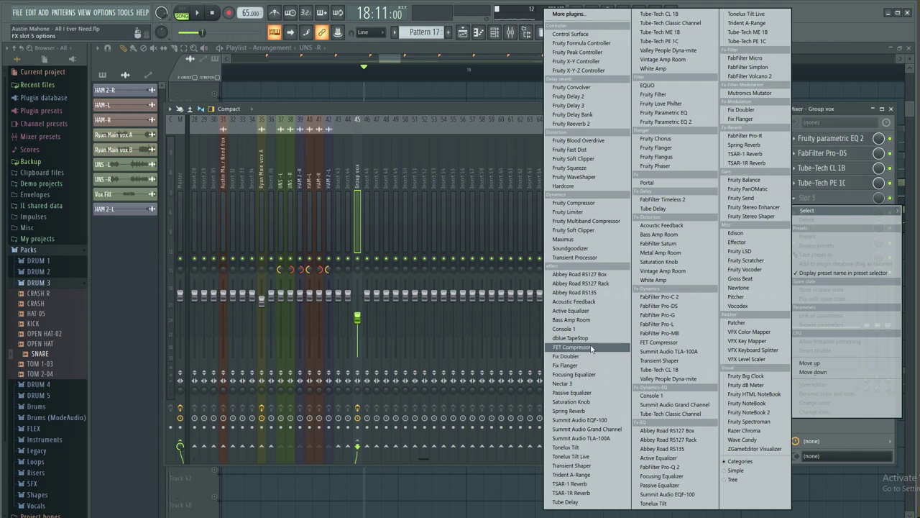
click(676, 140)
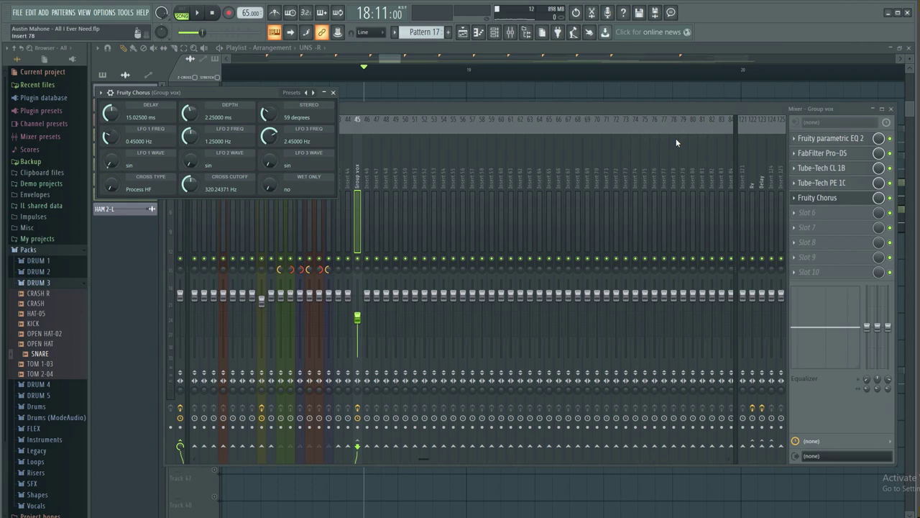
drag(230, 111, 436, 167)
Step: Replay the phrase to compare Group vox with Fruity Chorus enabled and bypassed, closing its window and leaving it enabled
key(space)
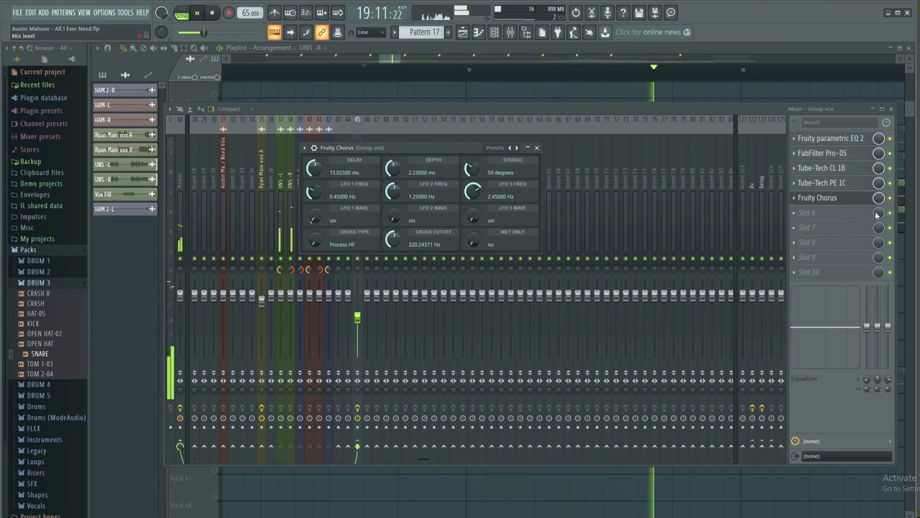
key(space)
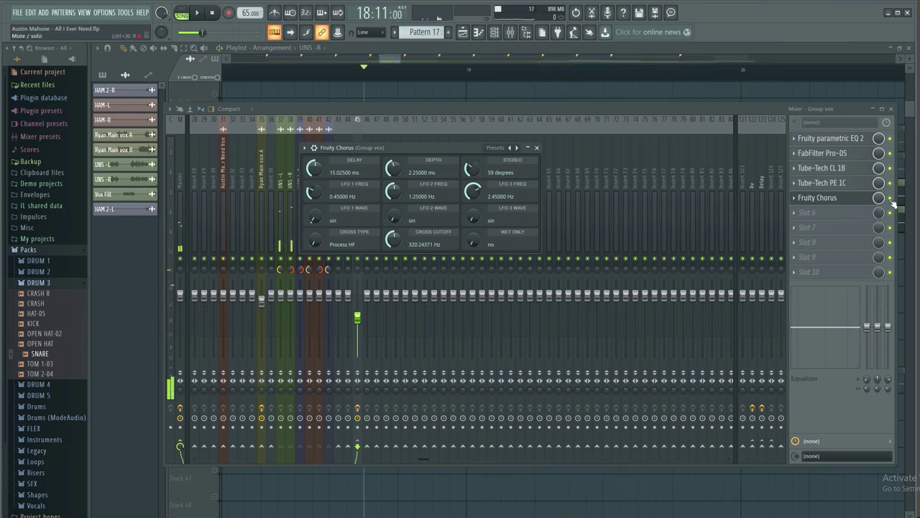
key(Escape)
key(space)
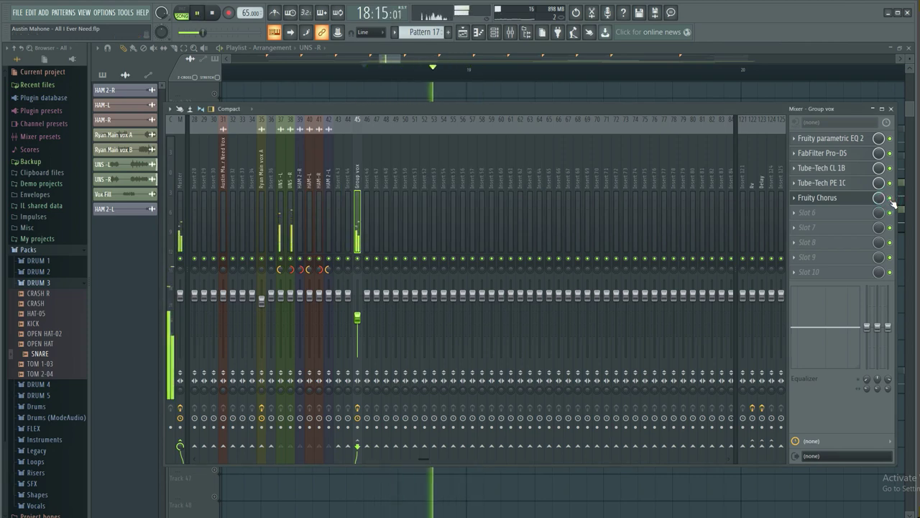
key(space)
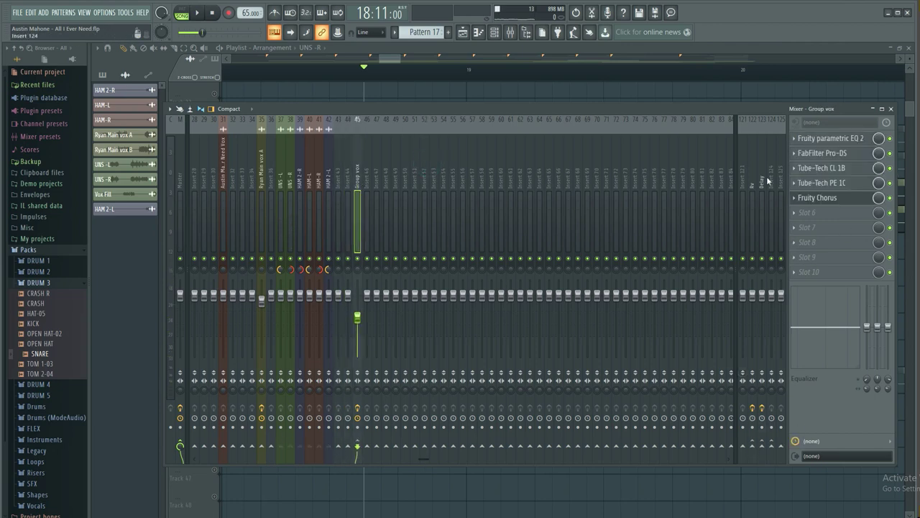
Step: Route Group vox to the Rv and Delay inserts, and close the mixer and the Fruity Chorus window
click(763, 450)
click(891, 110)
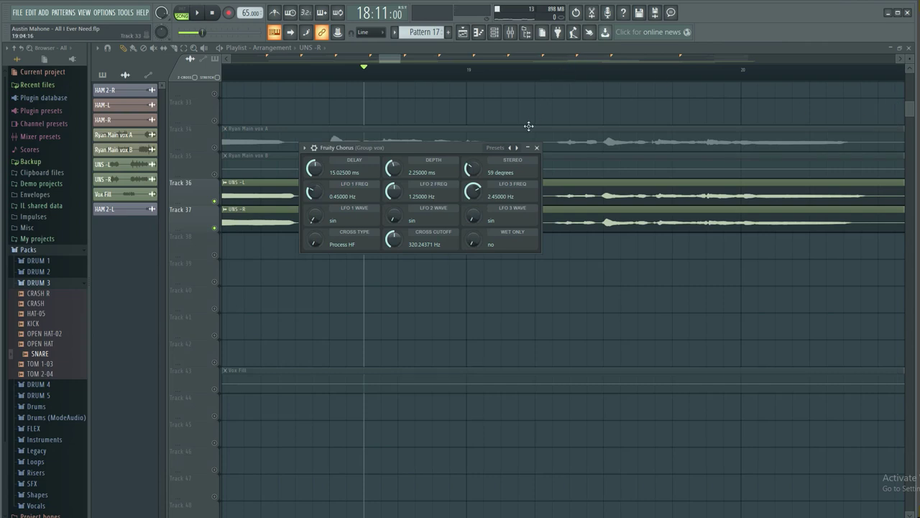
click(537, 147)
Step: Place the playhead at bar 16 and release the solo on the UNS tracks to bring back the other playlist tracks
scroll(513, 84, down, 5)
click(447, 72)
right_click(217, 200)
right_click(216, 201)
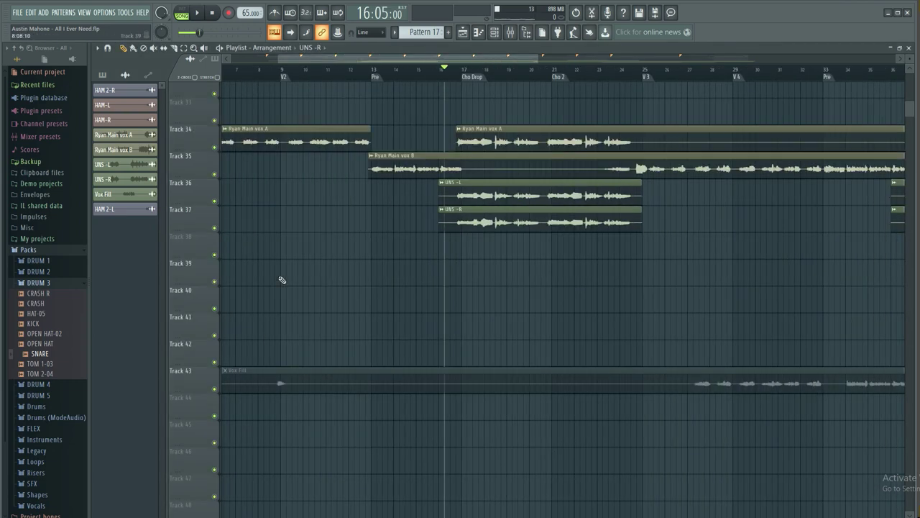
Step: Balance Group vox against the full mix from bar 16, lowering its fader to about -14.6 dB and raising it slightly during playback
click(509, 31)
click(424, 215)
click(355, 216)
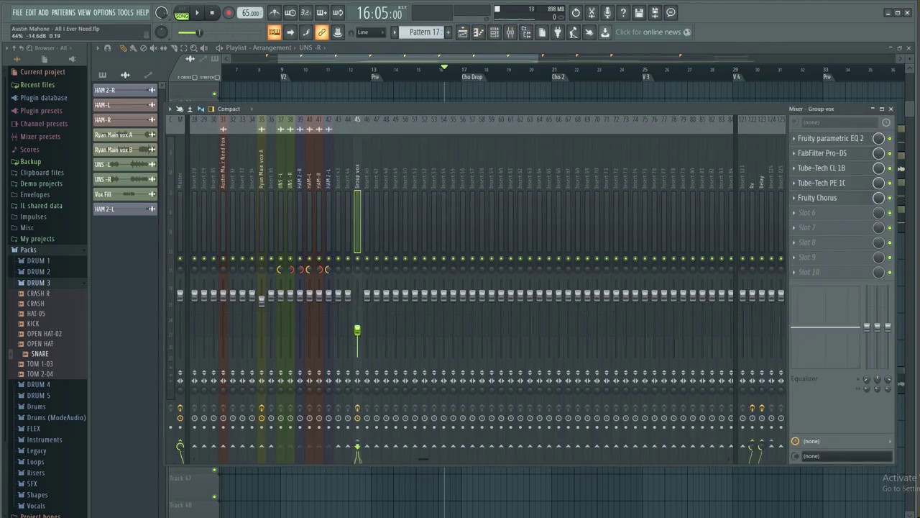
key(space)
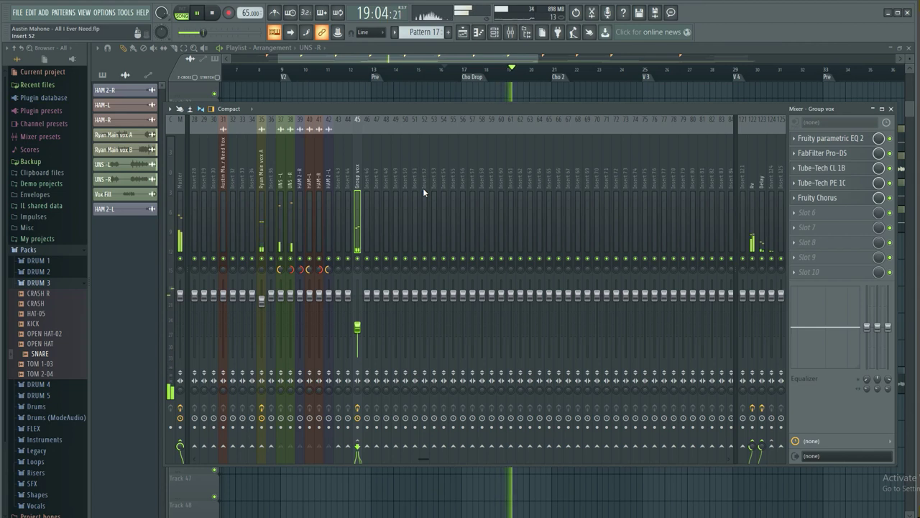
click(358, 327)
scroll(387, 213, down, 2)
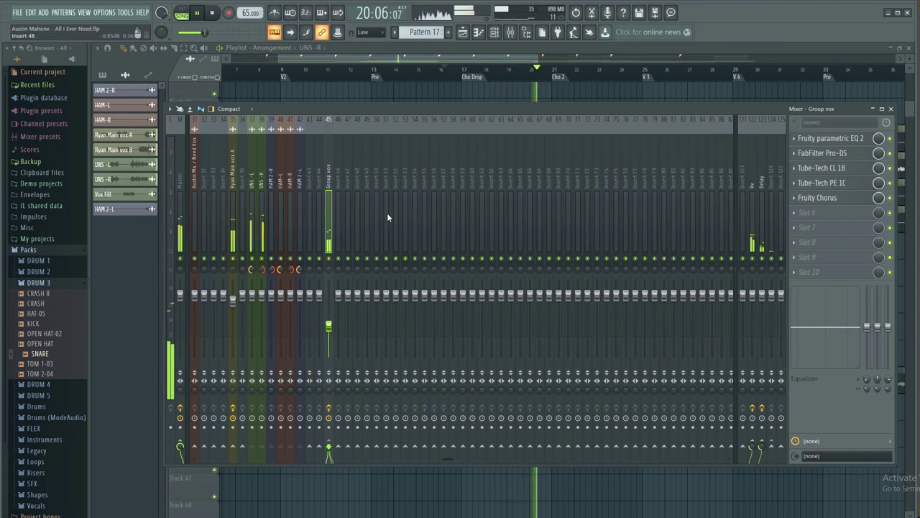
scroll(386, 213, up, 6)
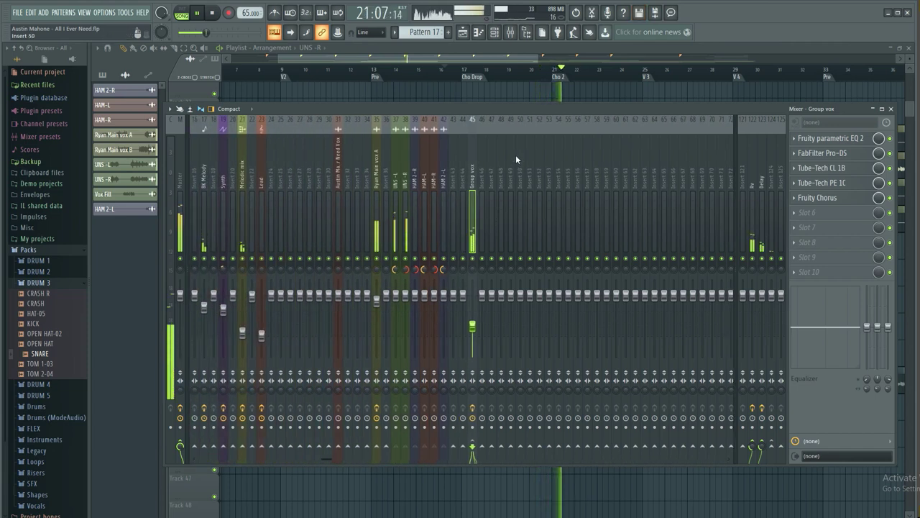
scroll(515, 160, down, 6)
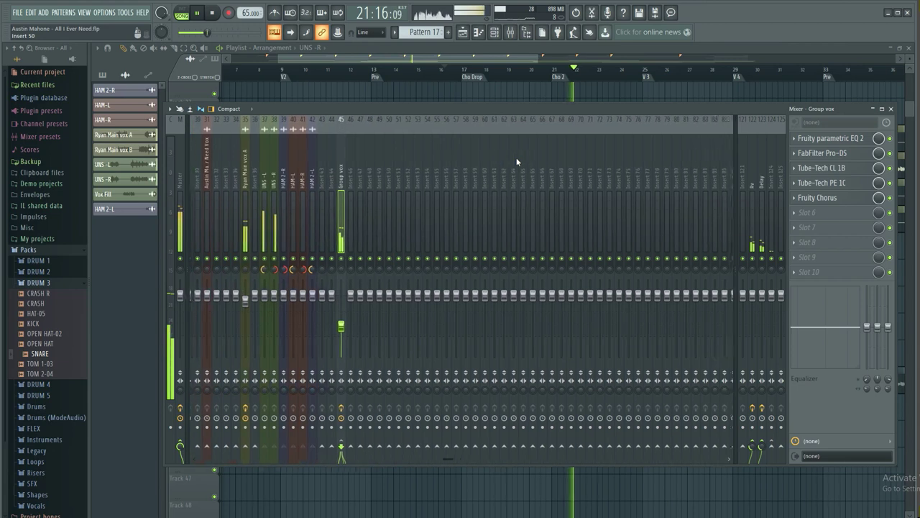
Step: Close the mixer and audition the lead-in to the second Cho Drop from bar 36, stopping playback
click(890, 109)
scroll(586, 76, down, 5)
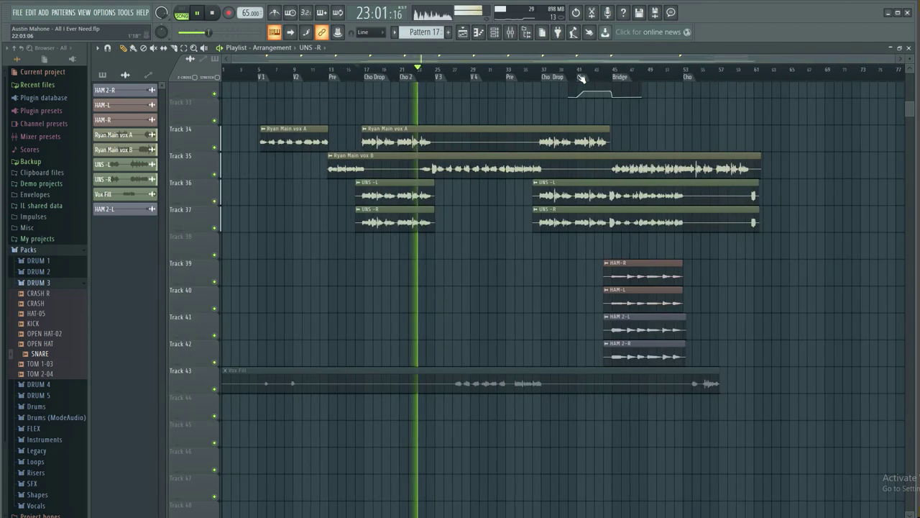
scroll(671, 81, up, 2)
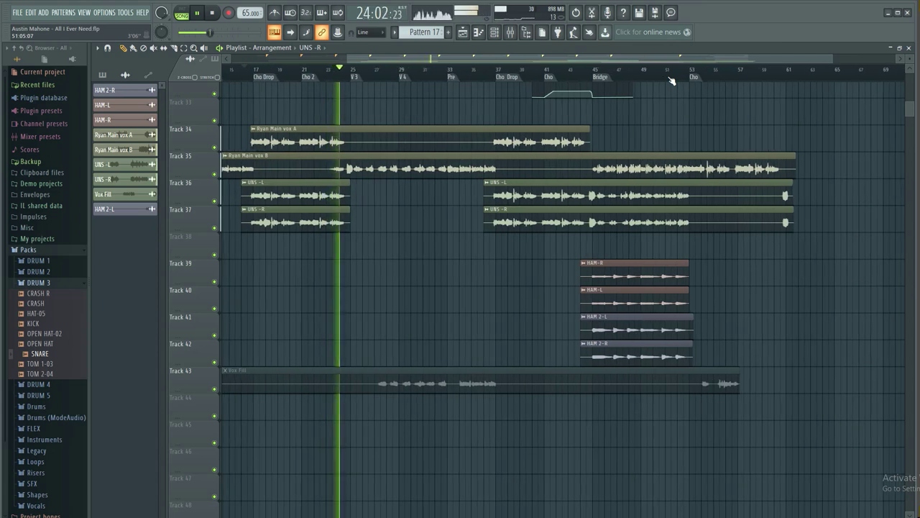
click(485, 75)
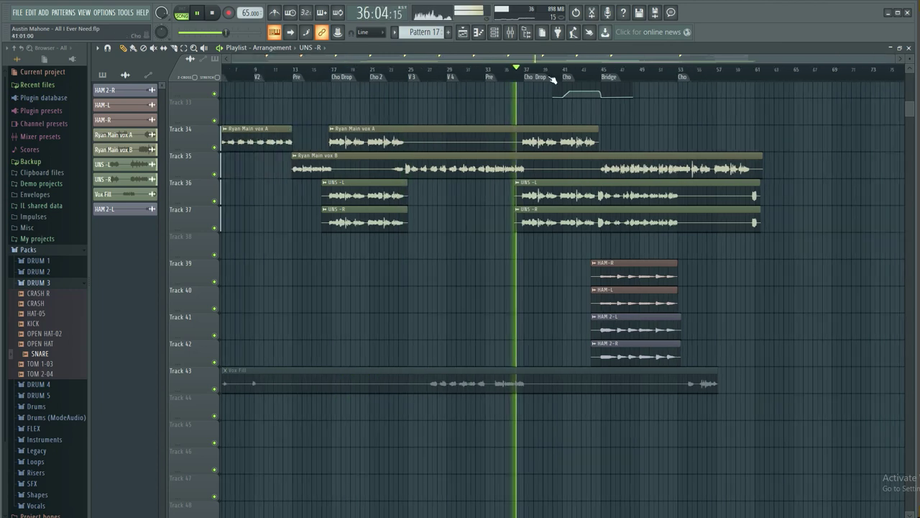
scroll(601, 78, down, 3)
key(space)
Step: Play from bar 44, ahead of the bridge, and lower the HAM-L and HAM-R faders, with HAM-L at about -1.3 dB
scroll(706, 74, up, 5)
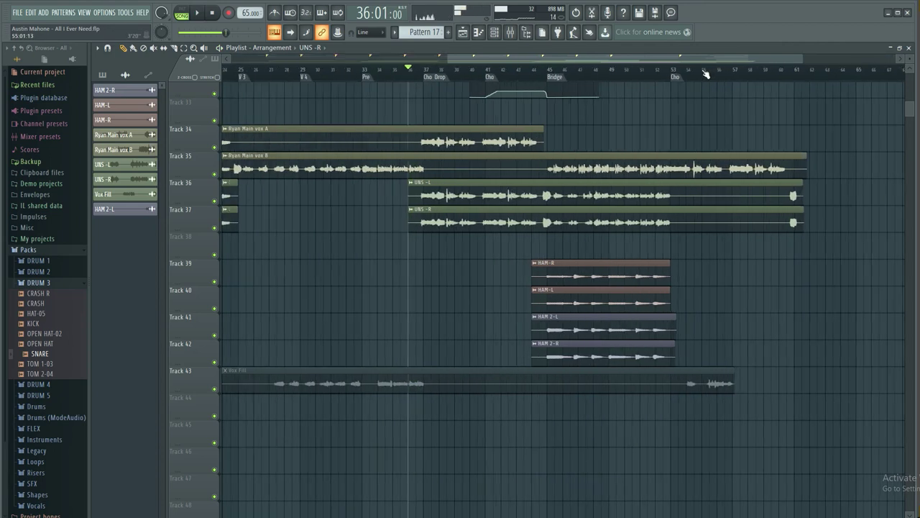
scroll(425, 74, down, 3)
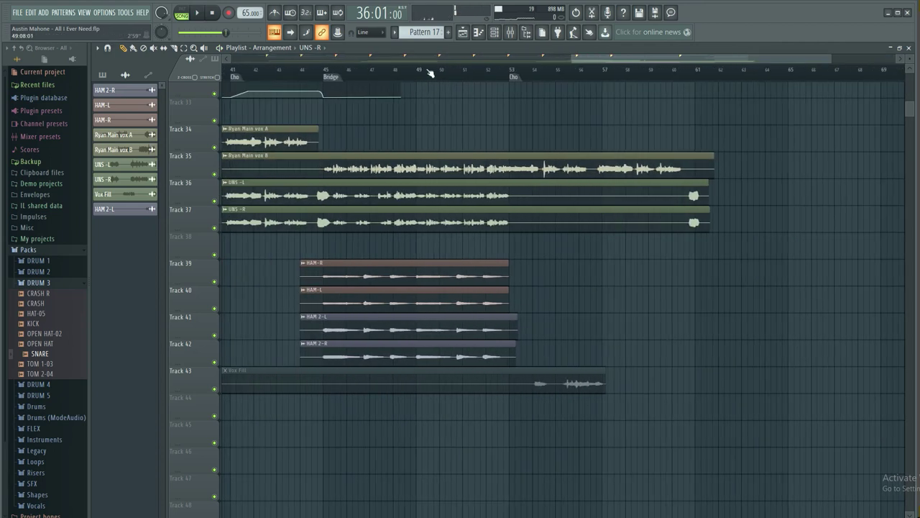
click(304, 72)
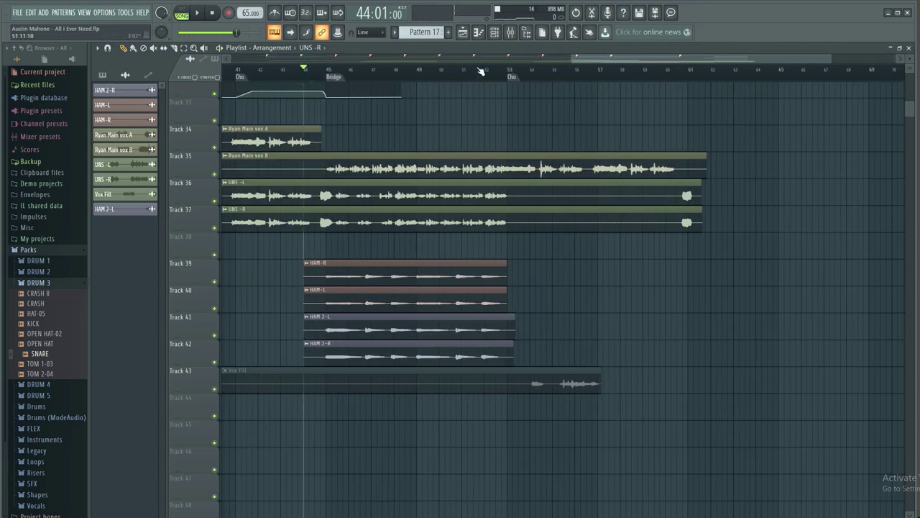
click(509, 33)
scroll(416, 205, left, 5)
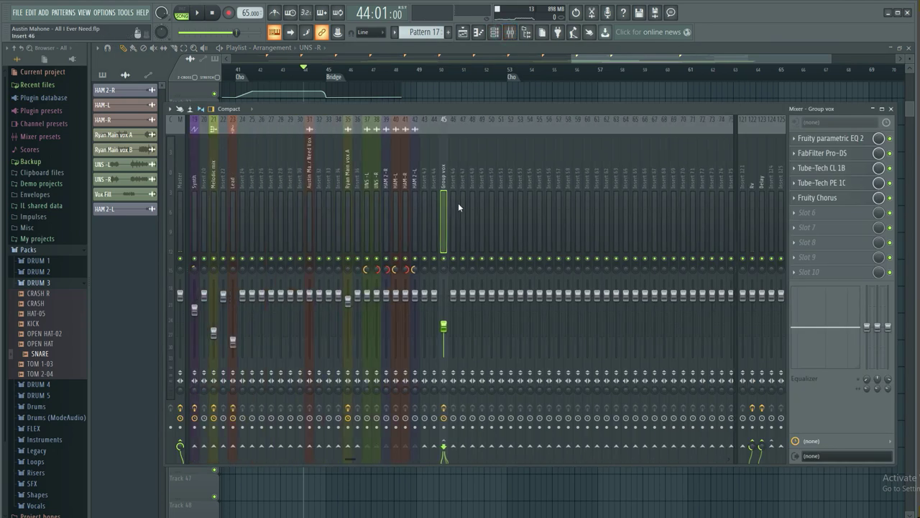
key(space)
scroll(464, 207, left, 2)
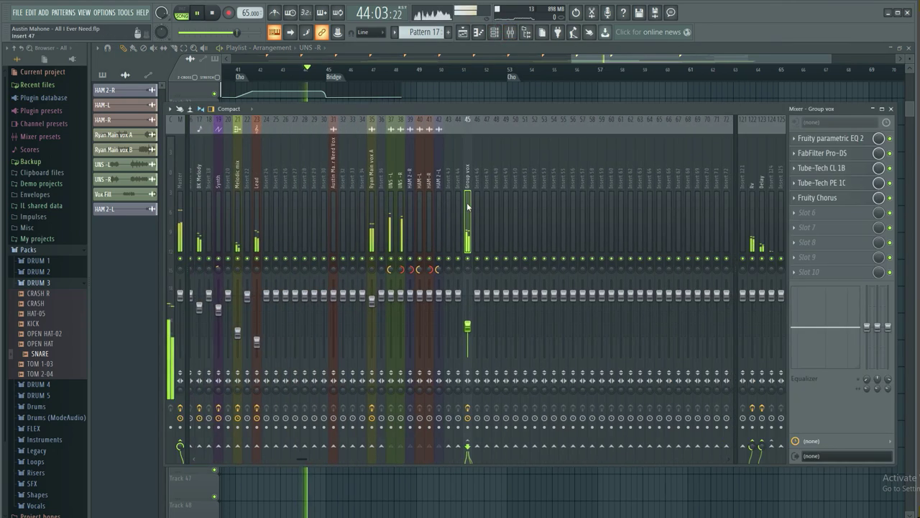
mouse_move(453, 294)
mouse_down()
mouse_move(453, 303)
mouse_move(463, 299)
mouse_up()
click(453, 304)
click(453, 304)
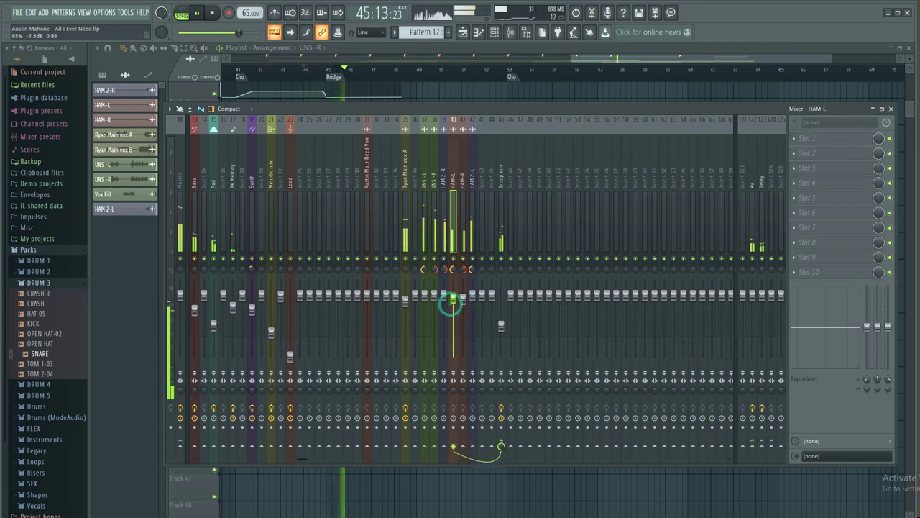
Step: Raise the HAM-L and HAM-R faders slightly while listening to the bridge, and close the mixer
click(463, 298)
mouse_move(453, 297)
mouse_down()
mouse_move(464, 292)
mouse_move(454, 293)
mouse_up()
drag(464, 292, 465, 294)
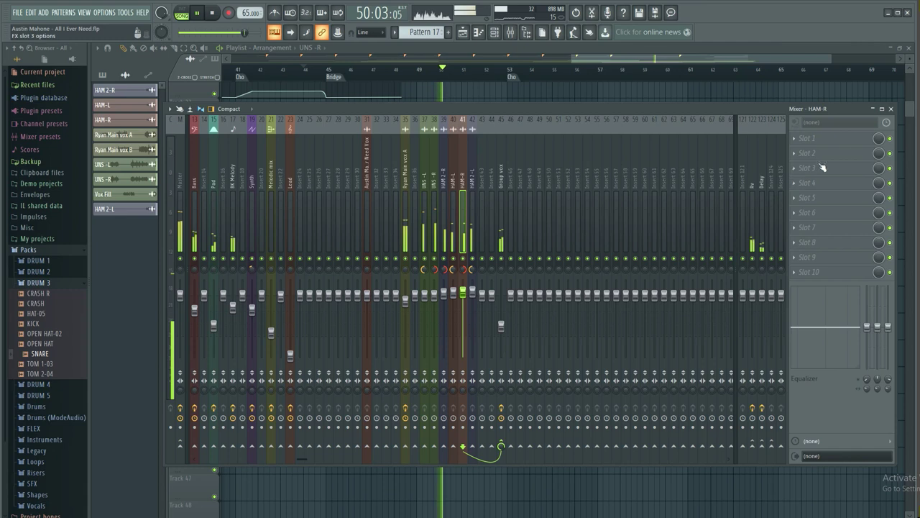
click(892, 109)
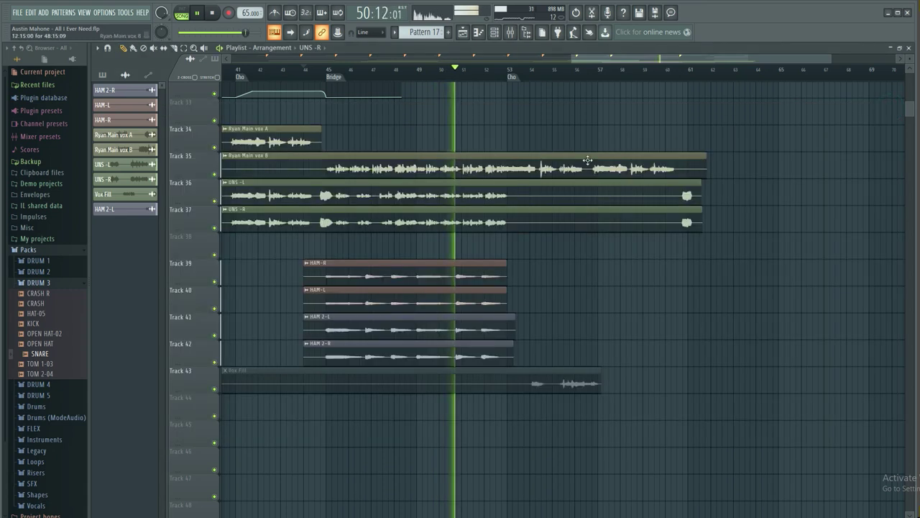
scroll(494, 79, down, 4)
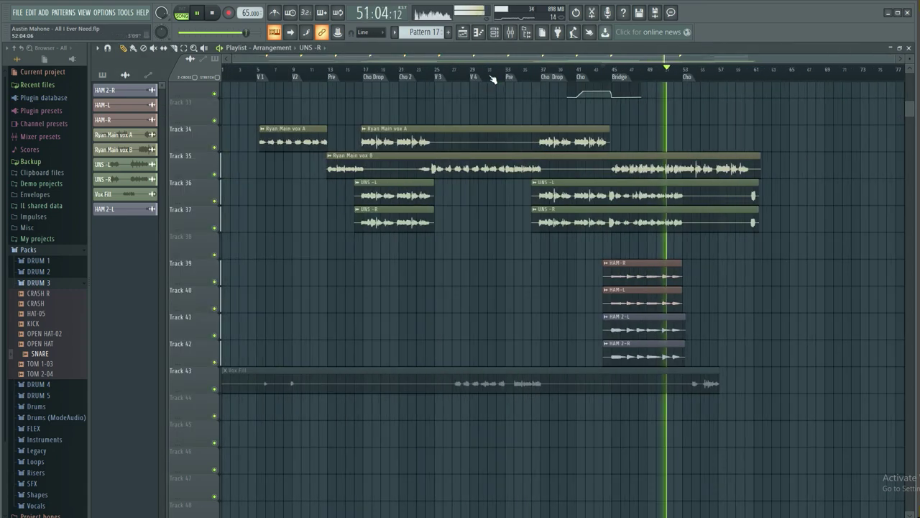